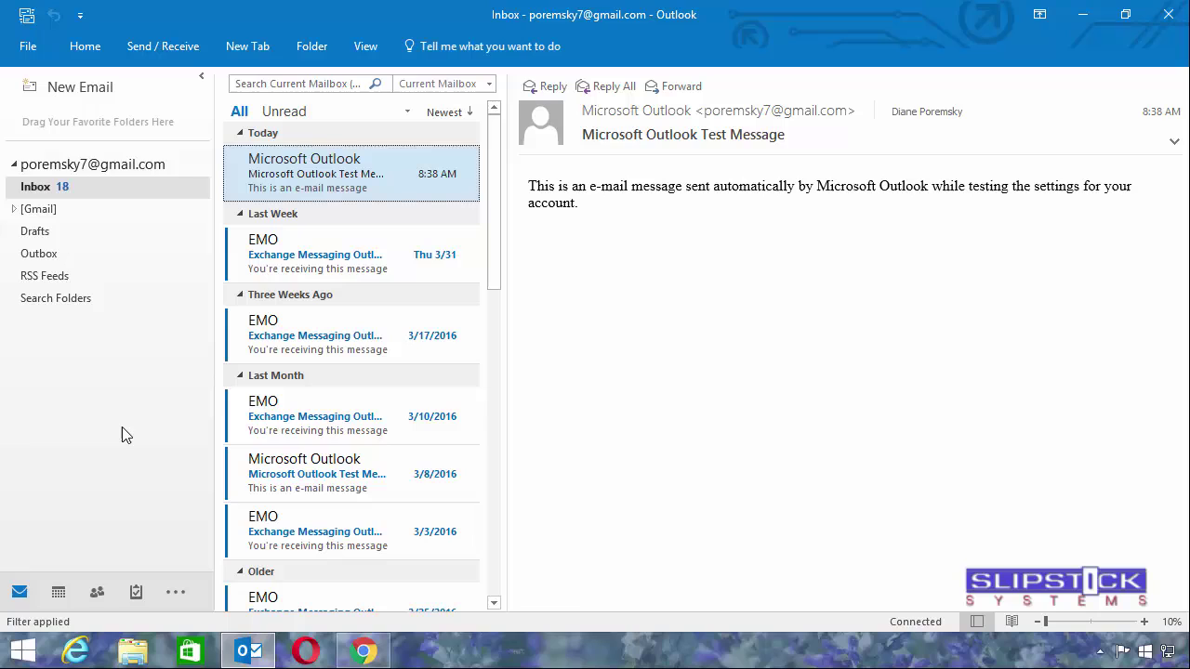
Step: List all folders and open Calendar (This computer only) in its April 2016 month view
{"action": "left_click", "coordinate": [180, 593]}
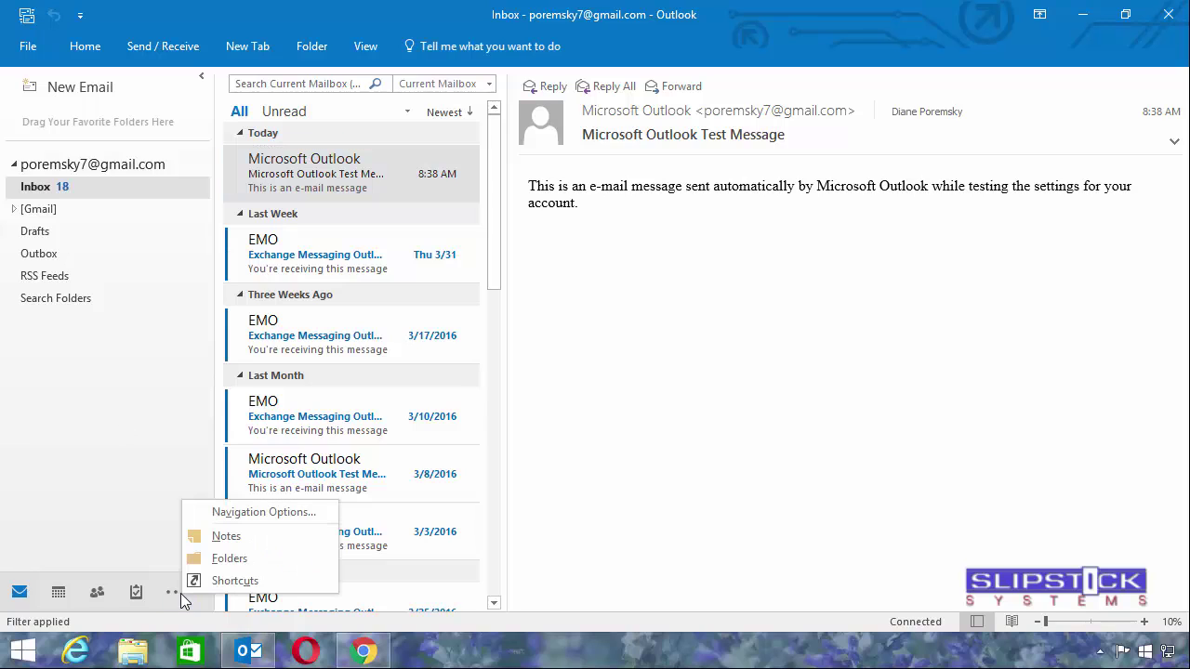
{"action": "left_click", "coordinate": [220, 562]}
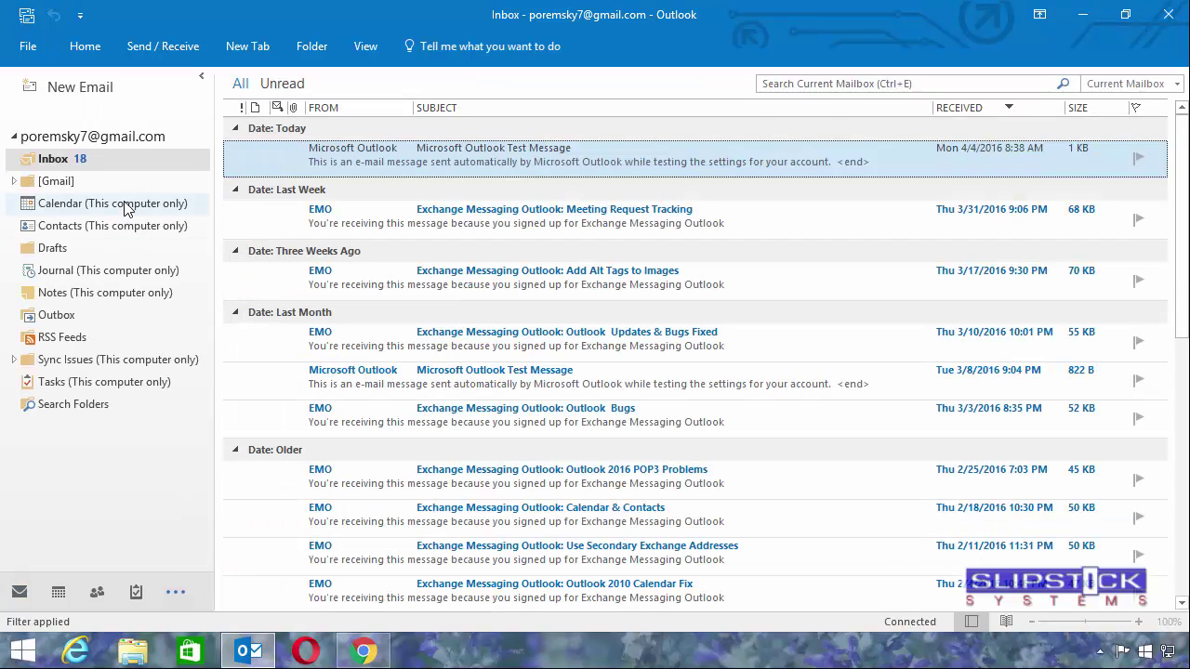
{"action": "left_click", "coordinate": [128, 206]}
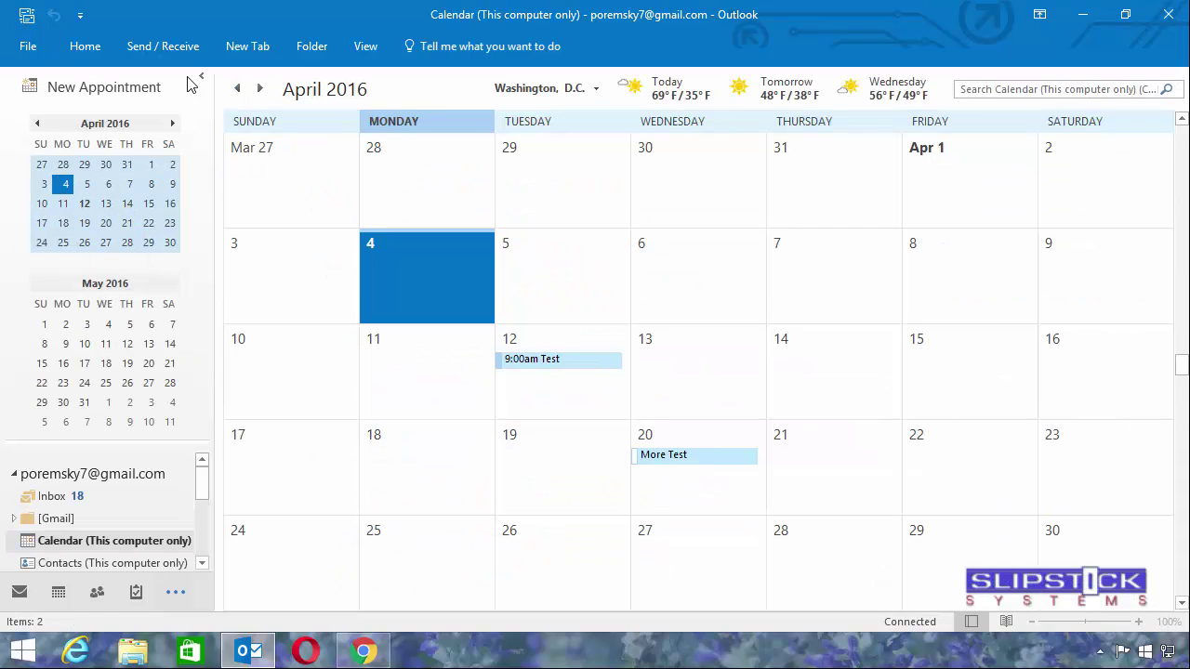
Step: Switch the Calendar (This computer only) view to List
{"action": "left_click", "coordinate": [364, 49]}
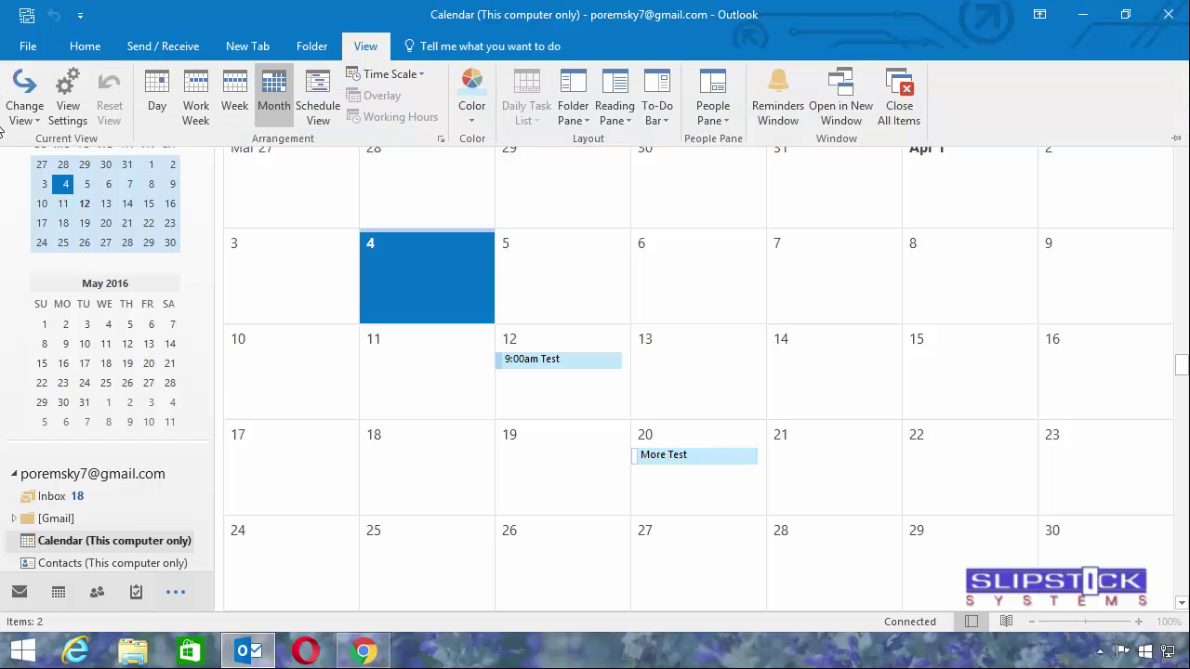
{"action": "left_click", "coordinate": [27, 116]}
{"action": "left_click", "coordinate": [191, 153]}
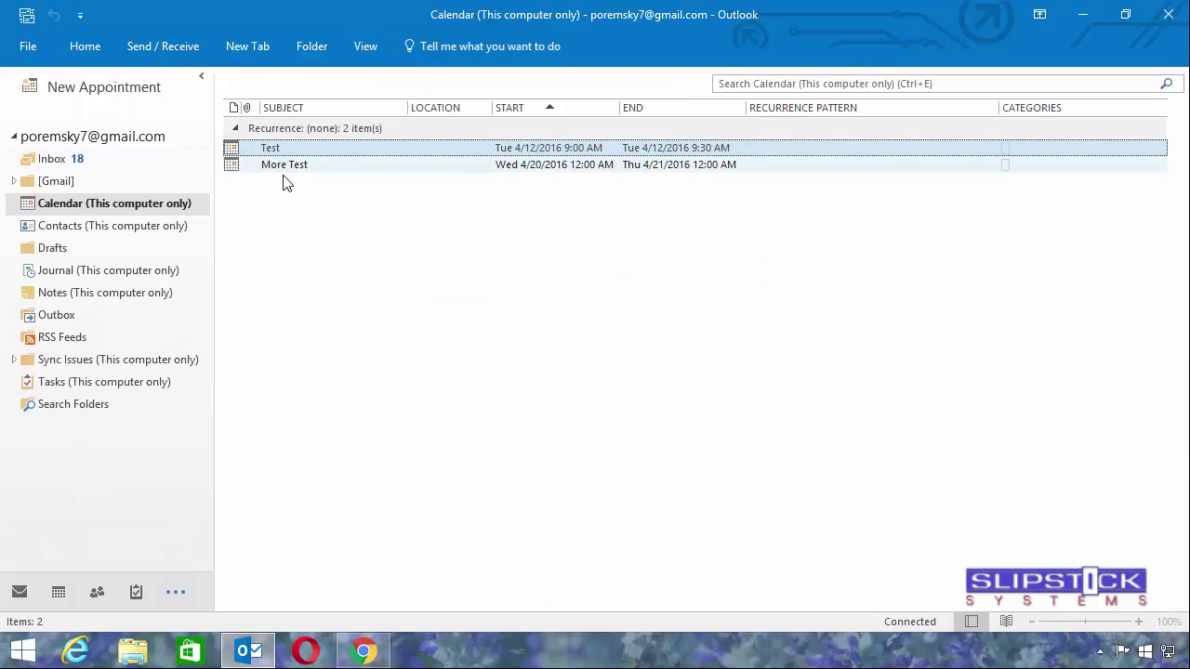
Step: Open Contacts (This computer only) and switch its view to List
{"action": "left_click", "coordinate": [165, 227]}
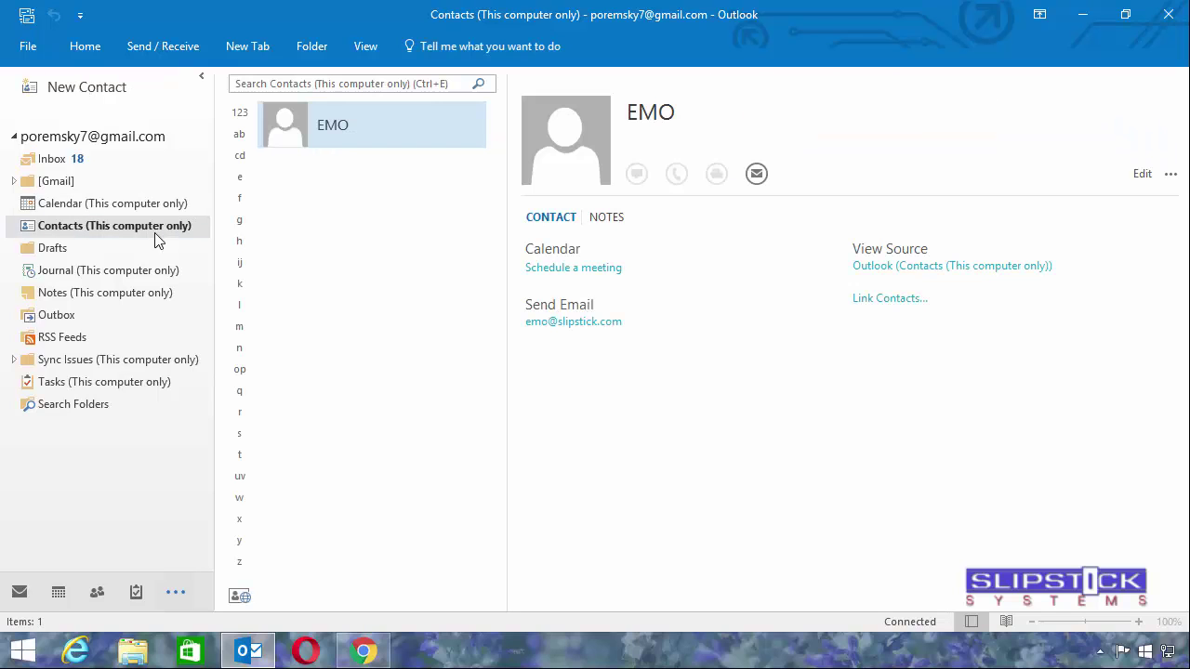
{"action": "left_click", "coordinate": [372, 48]}
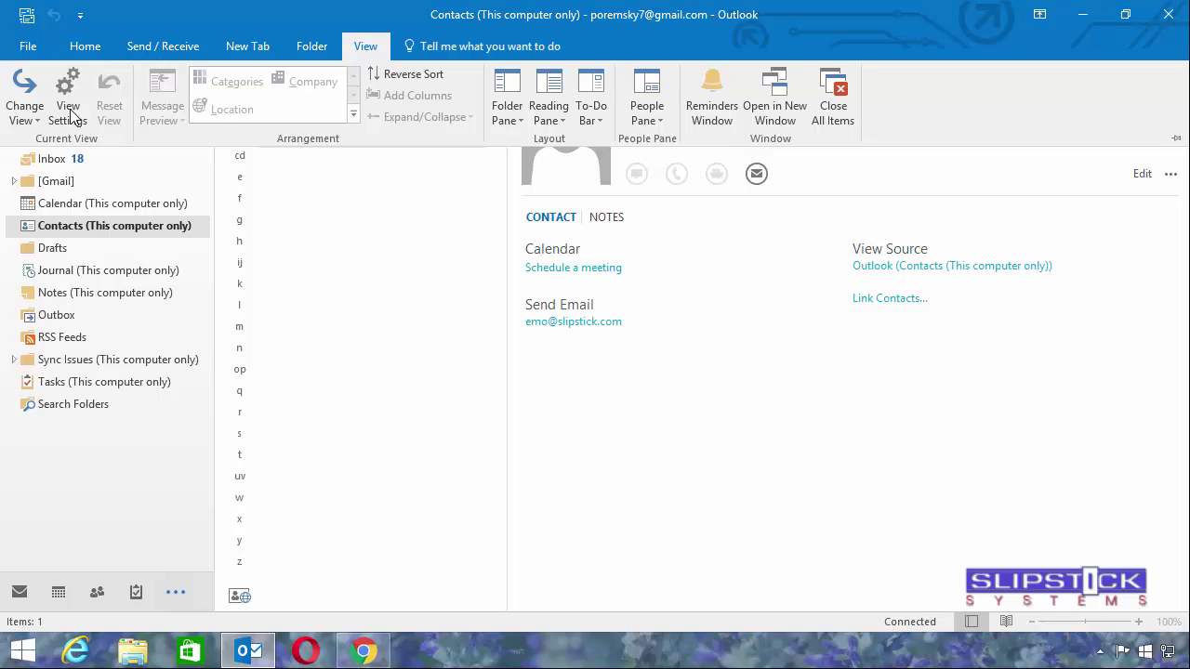
{"action": "left_click", "coordinate": [21, 116]}
{"action": "left_click", "coordinate": [28, 221]}
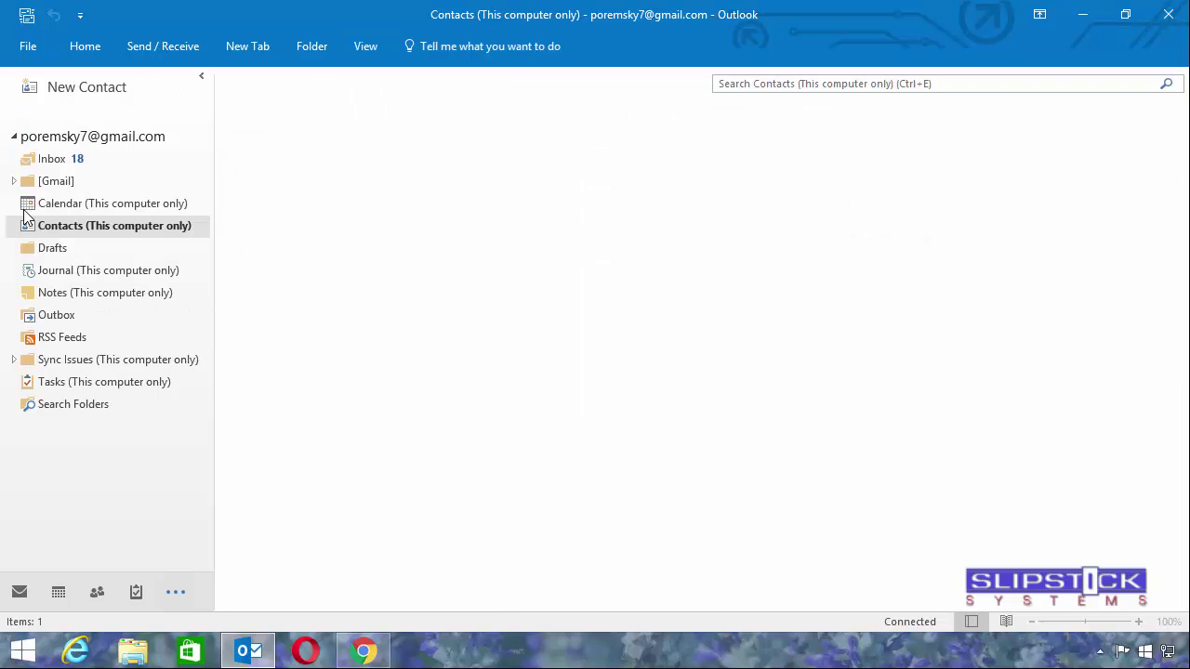
Step: Check the Journal, Notes and Tasks folders, then return to the Calendar and Contacts lists
{"action": "left_click", "coordinate": [82, 273]}
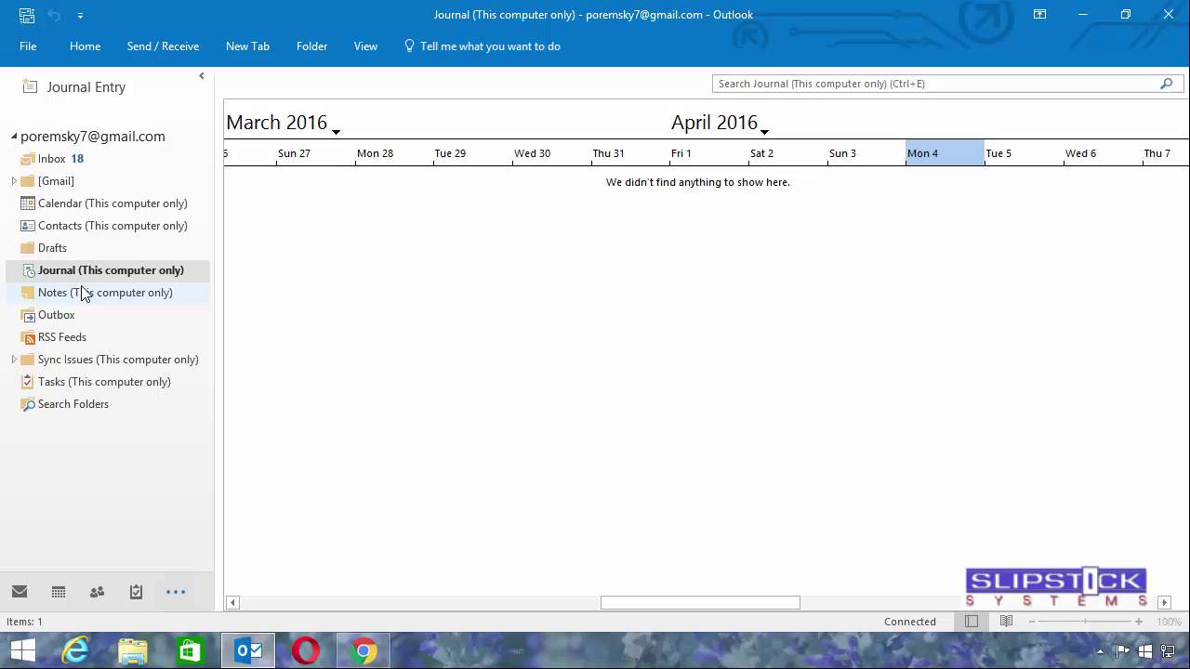
{"action": "left_click", "coordinate": [83, 295]}
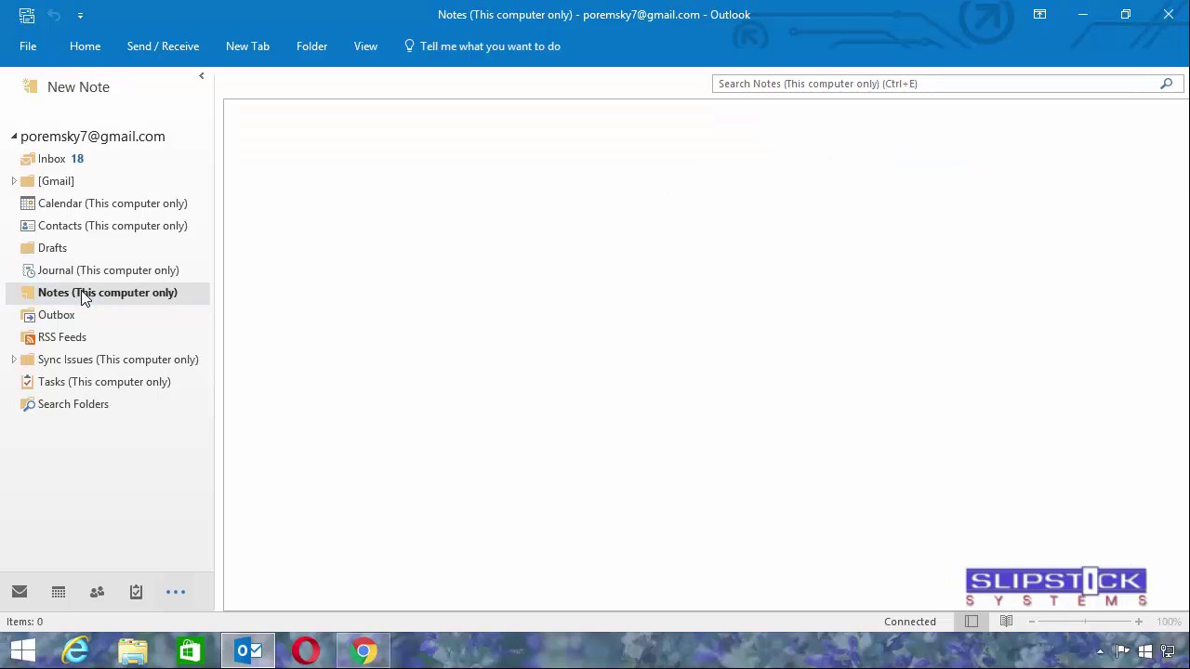
{"action": "left_click", "coordinate": [80, 384]}
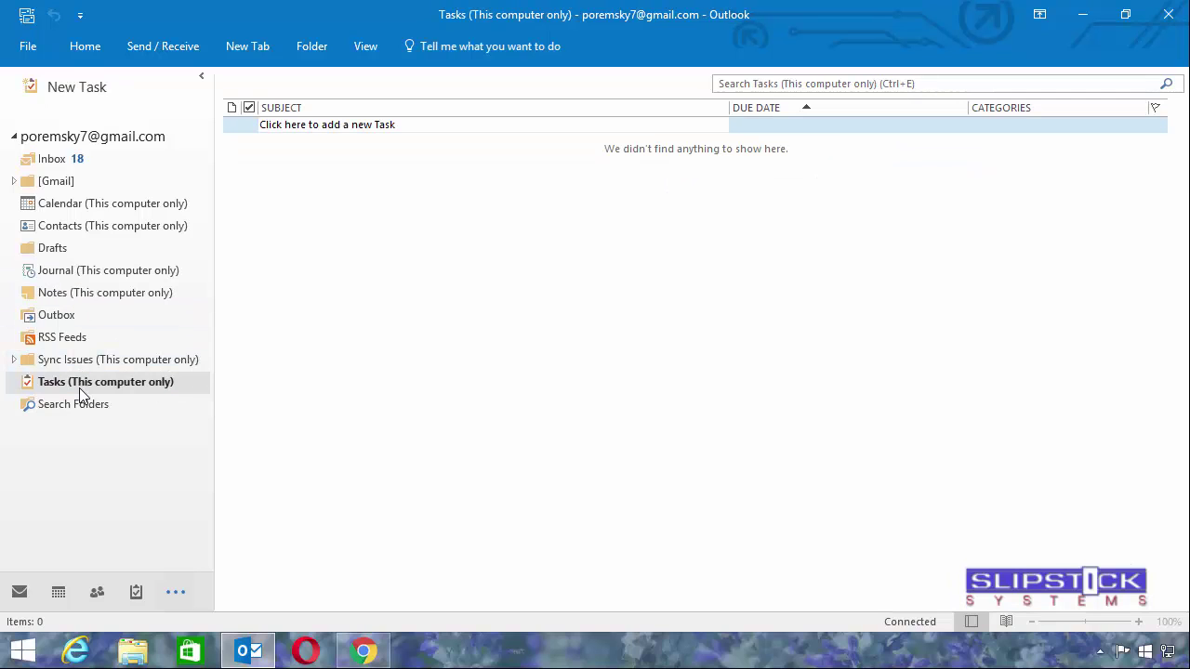
{"action": "left_click", "coordinate": [100, 207]}
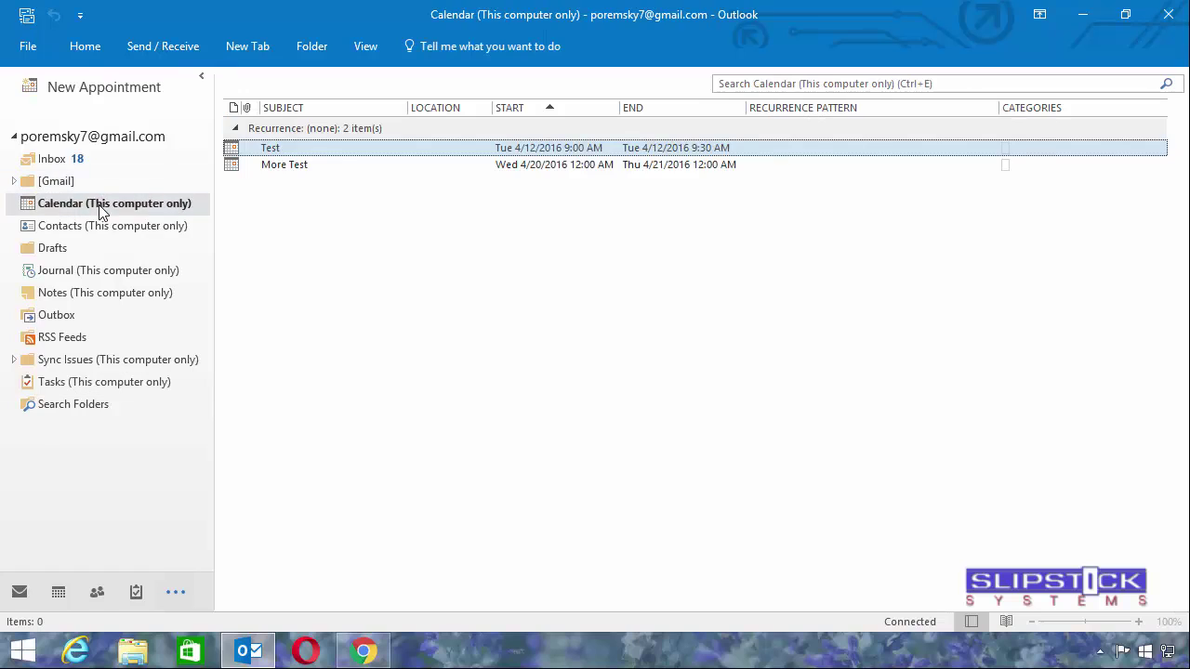
{"action": "left_click", "coordinate": [98, 234]}
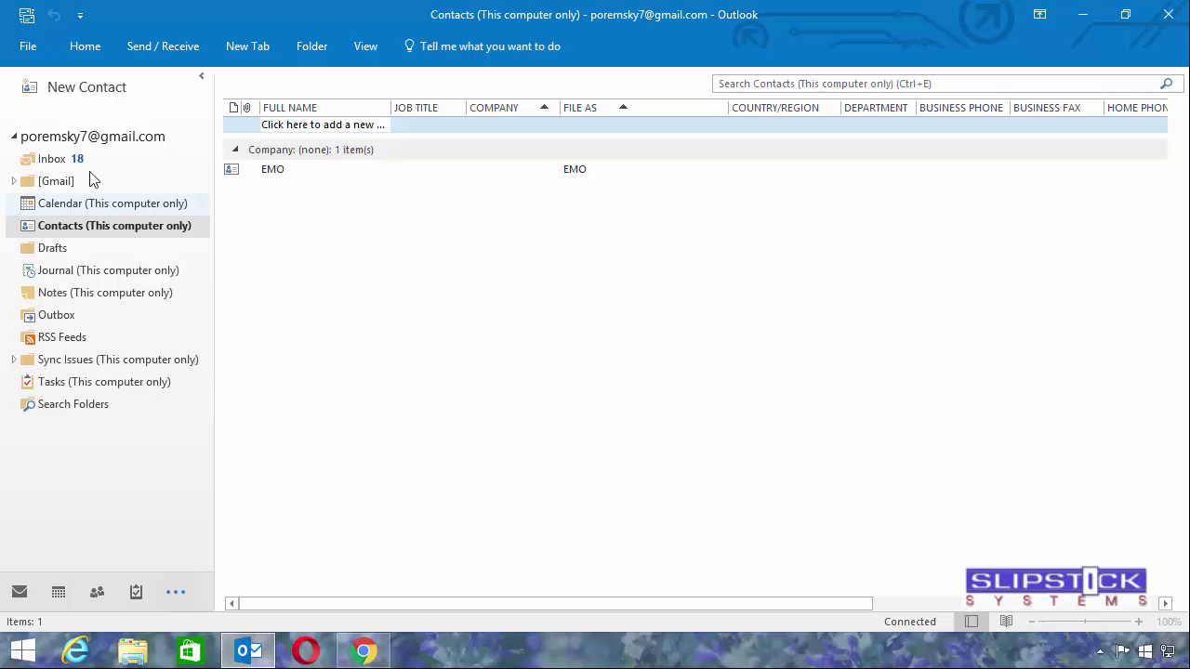
{"action": "left_click", "coordinate": [46, 50]}
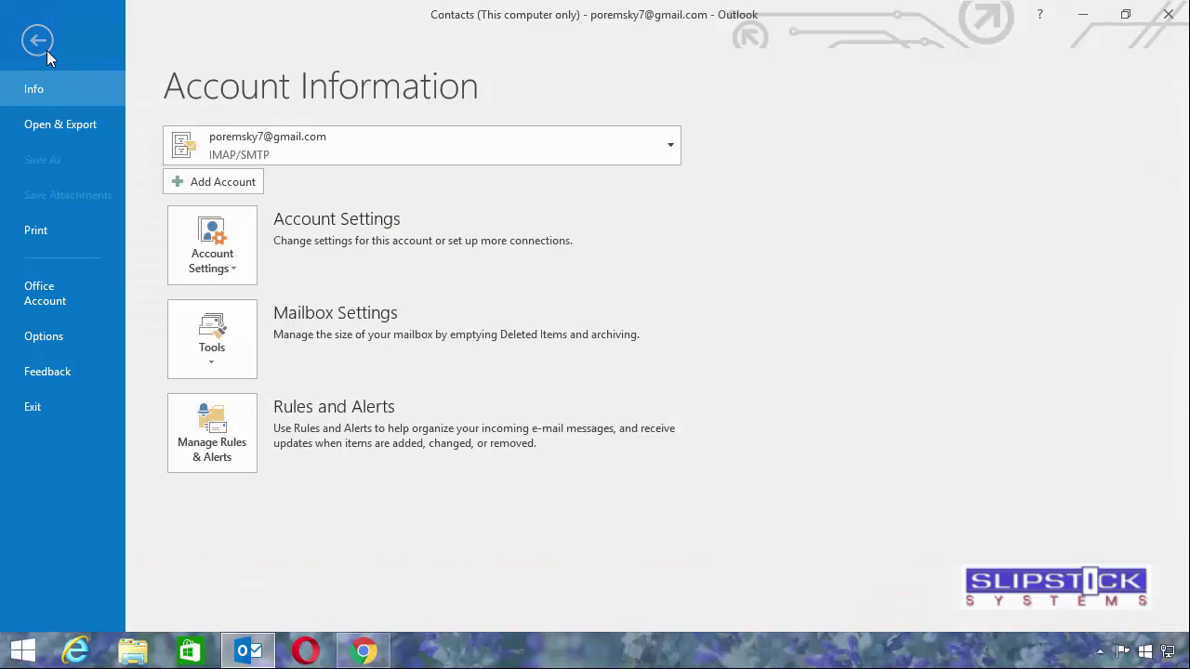
{"action": "left_click", "coordinate": [52, 129]}
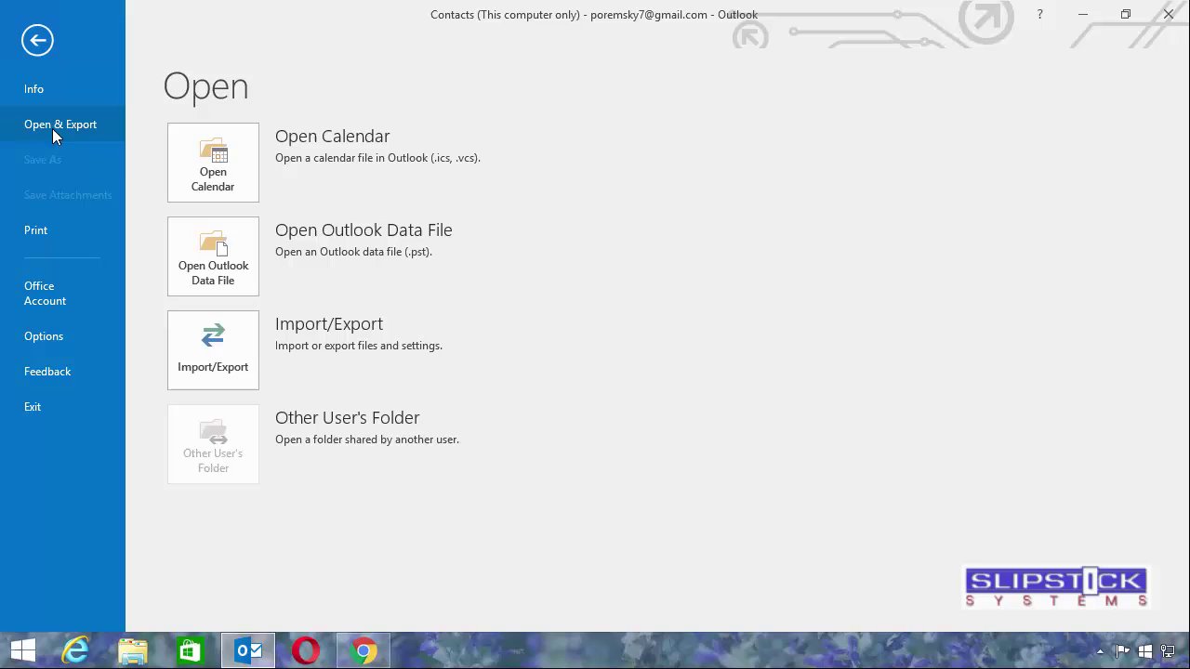
{"action": "left_click", "coordinate": [249, 364]}
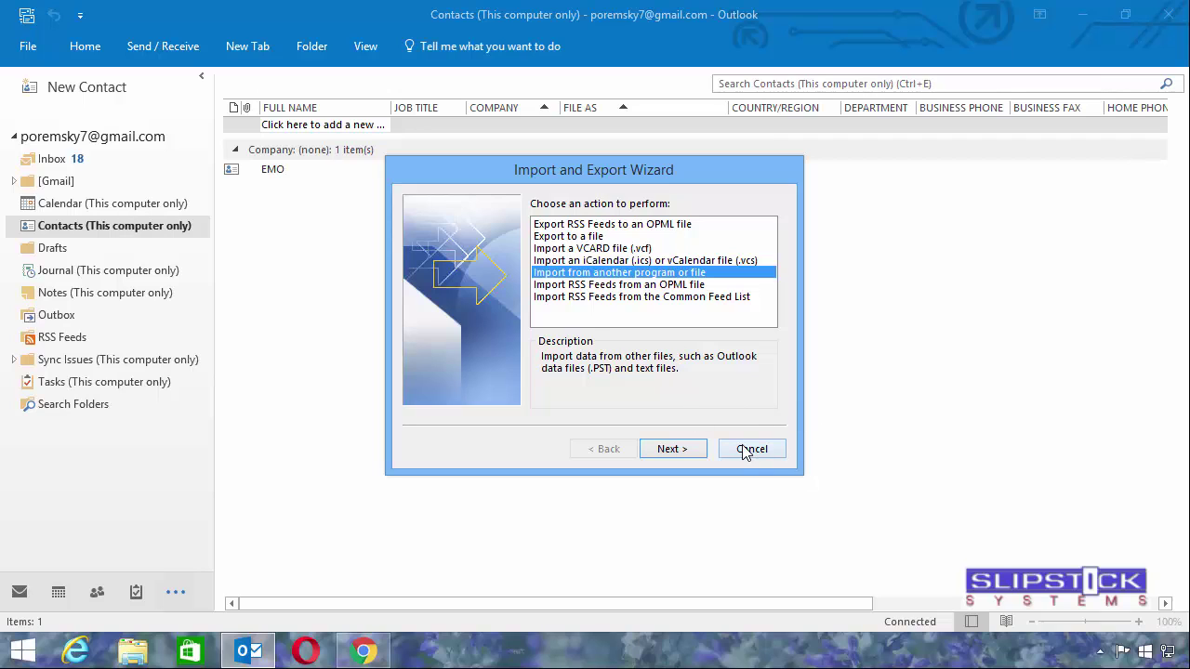
{"action": "left_click", "coordinate": [744, 450]}
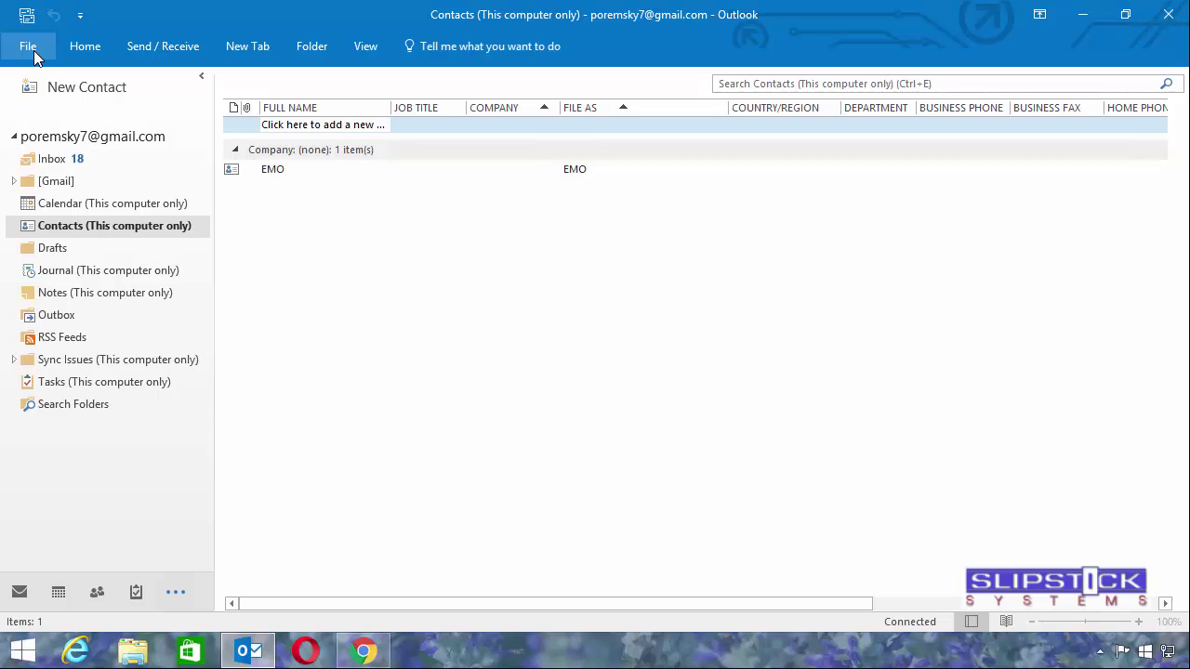
Step: Create a new Outlook data file named calendar-contacts in Account Settings
{"action": "left_click", "coordinate": [34, 50]}
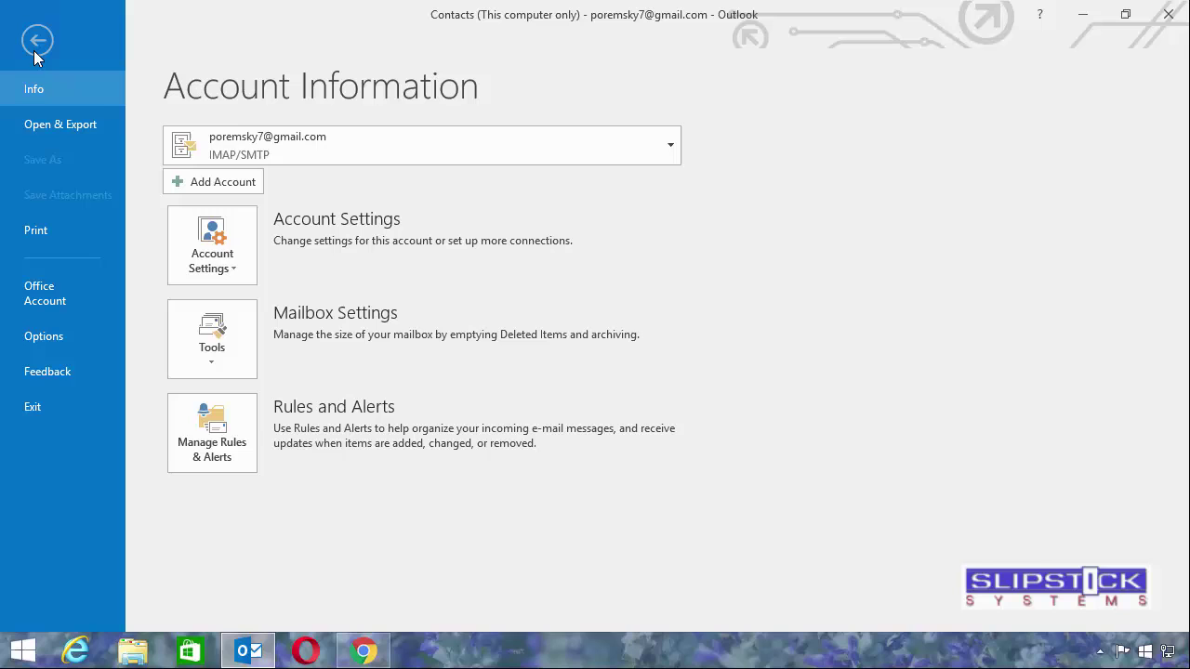
{"action": "left_click", "coordinate": [212, 236]}
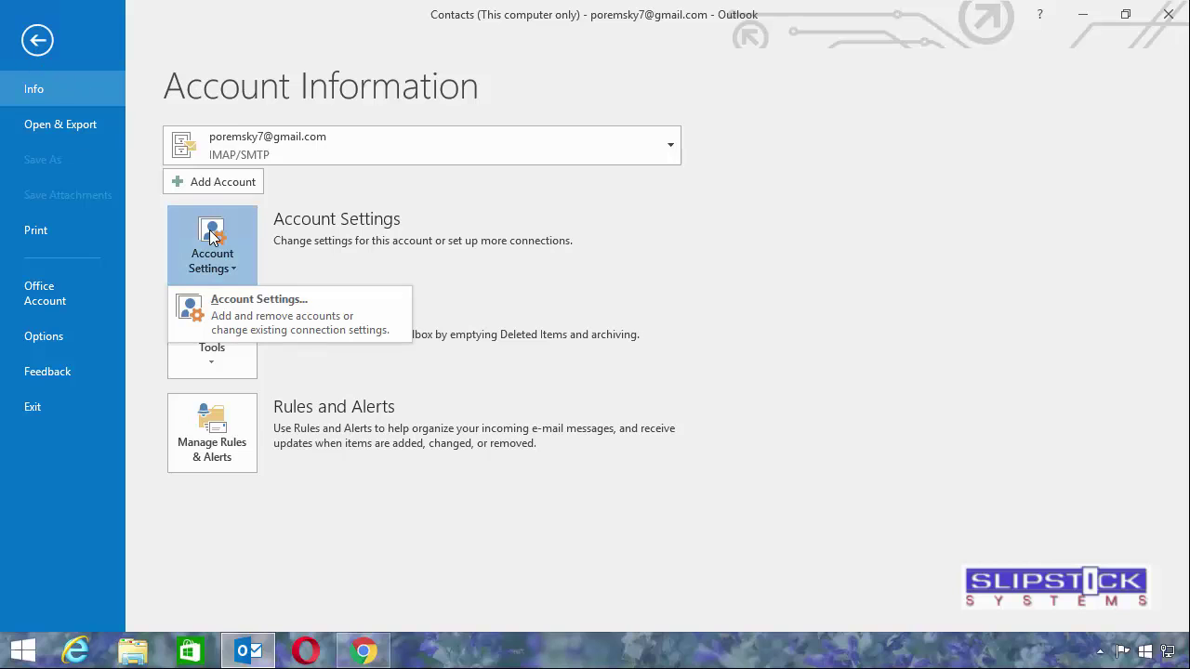
{"action": "left_click", "coordinate": [219, 306]}
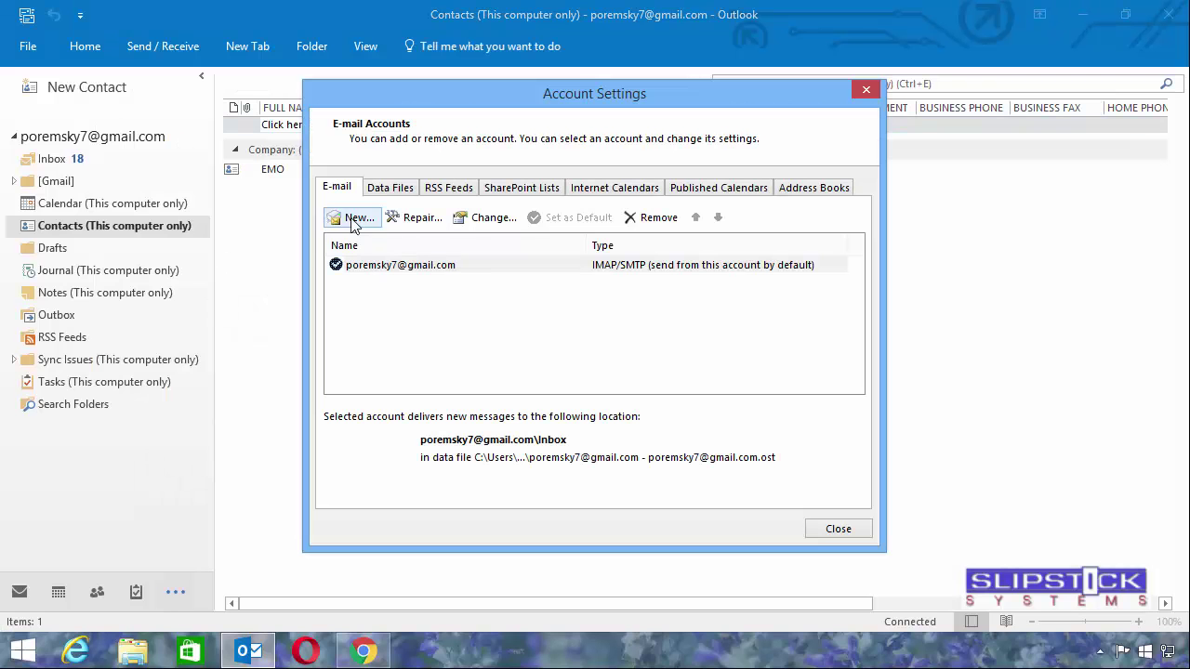
{"action": "left_click", "coordinate": [386, 186]}
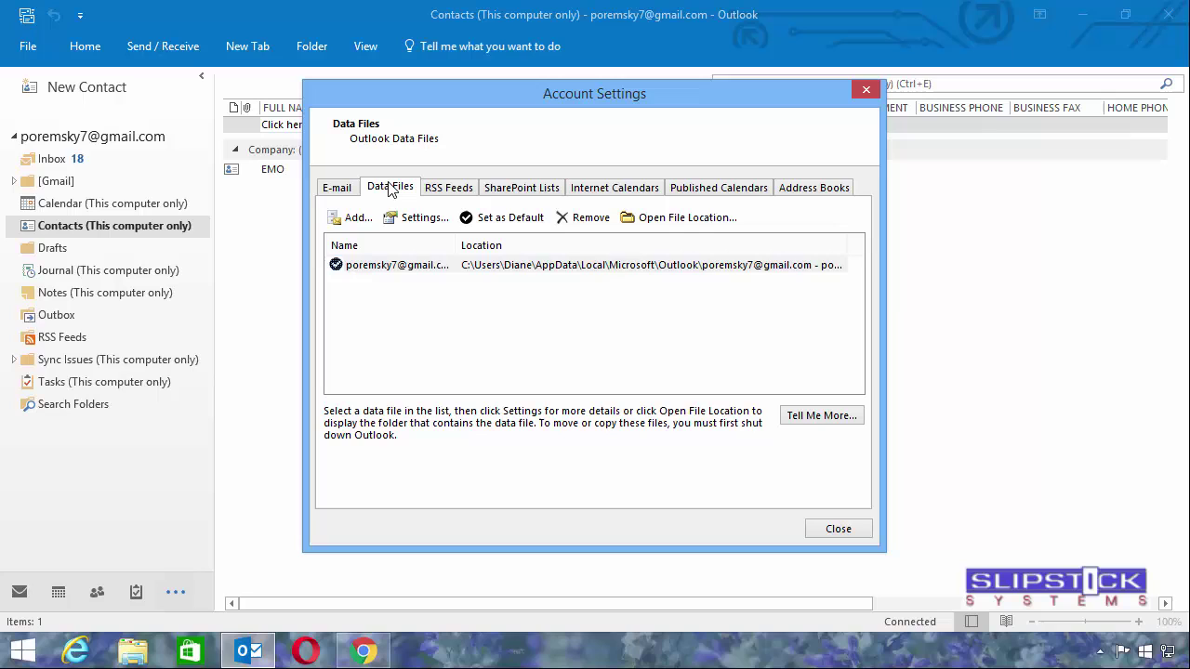
{"action": "left_click", "coordinate": [358, 219]}
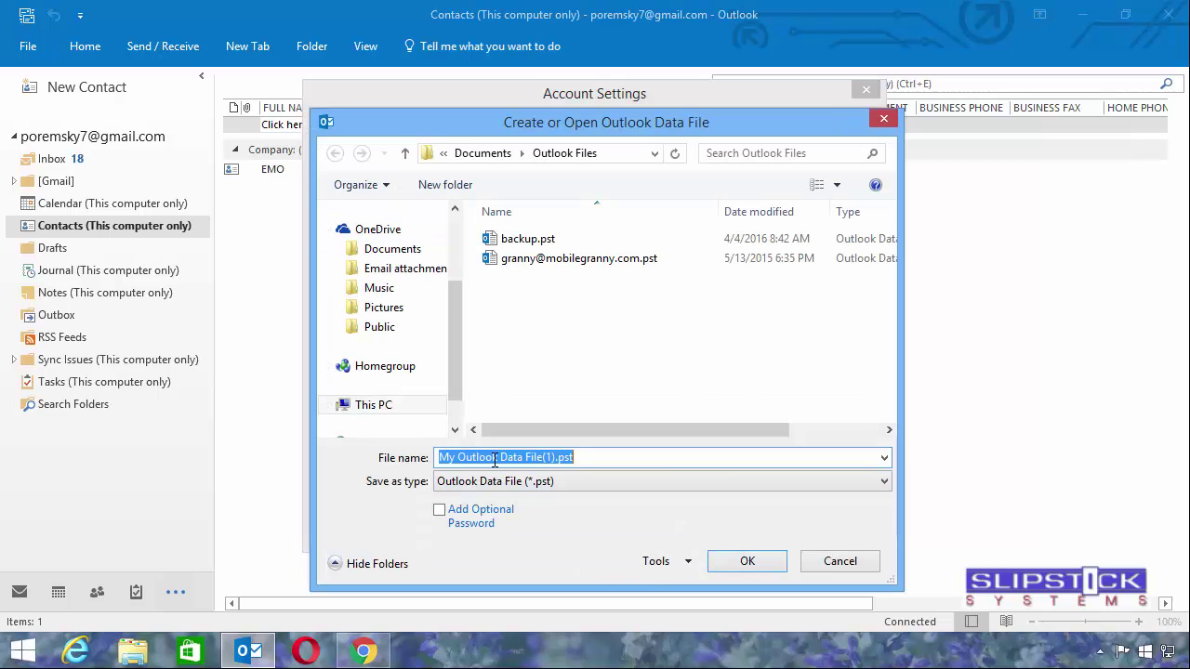
{"action": "type", "text": "calendar"}
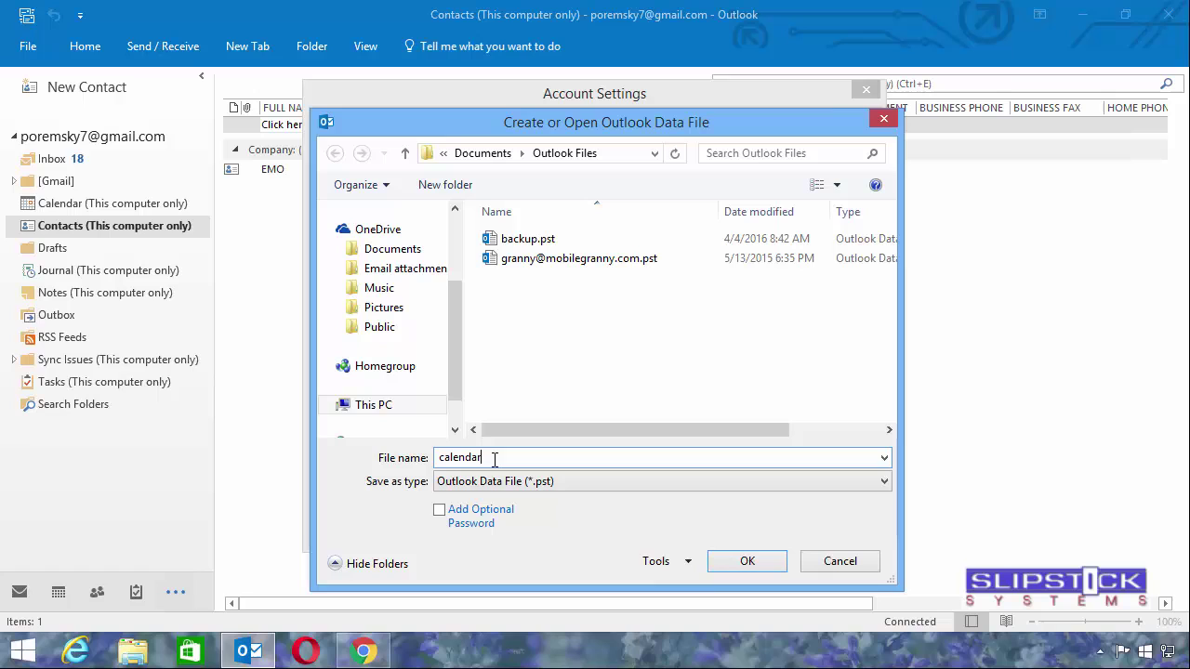
{"action": "type", "text": "-contact"}
{"action": "key", "text": "Return"}
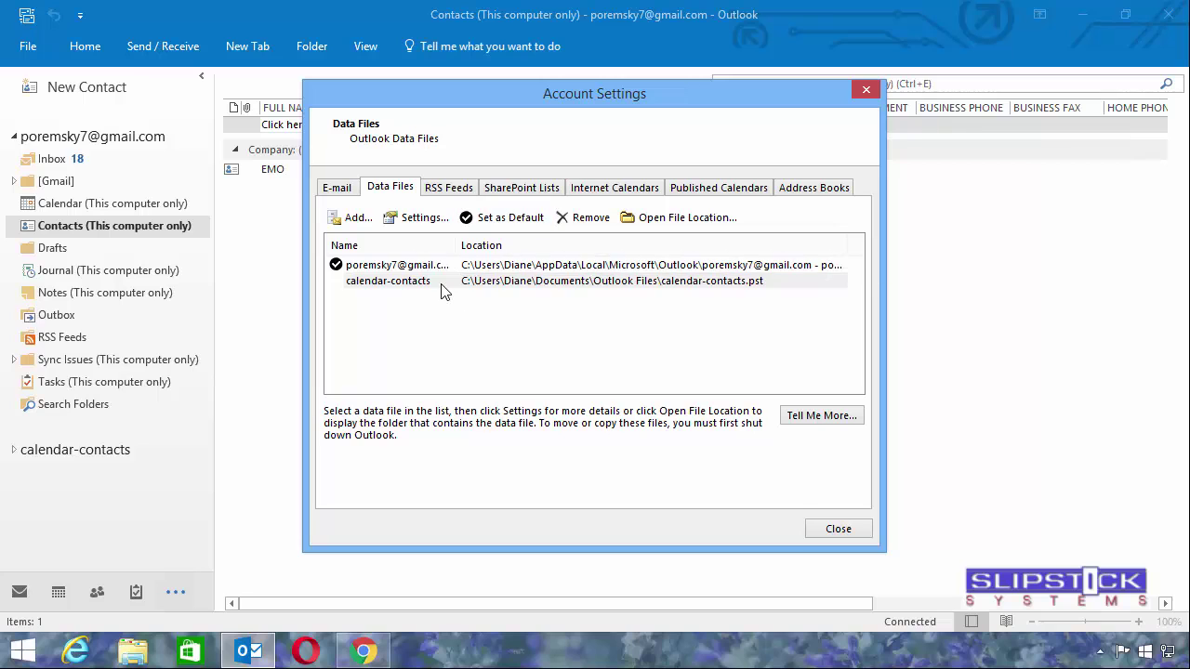
Step: Make calendar-contacts the default data file, then close Account Settings and Outlook
{"action": "left_click", "coordinate": [441, 282]}
{"action": "left_click", "coordinate": [507, 217]}
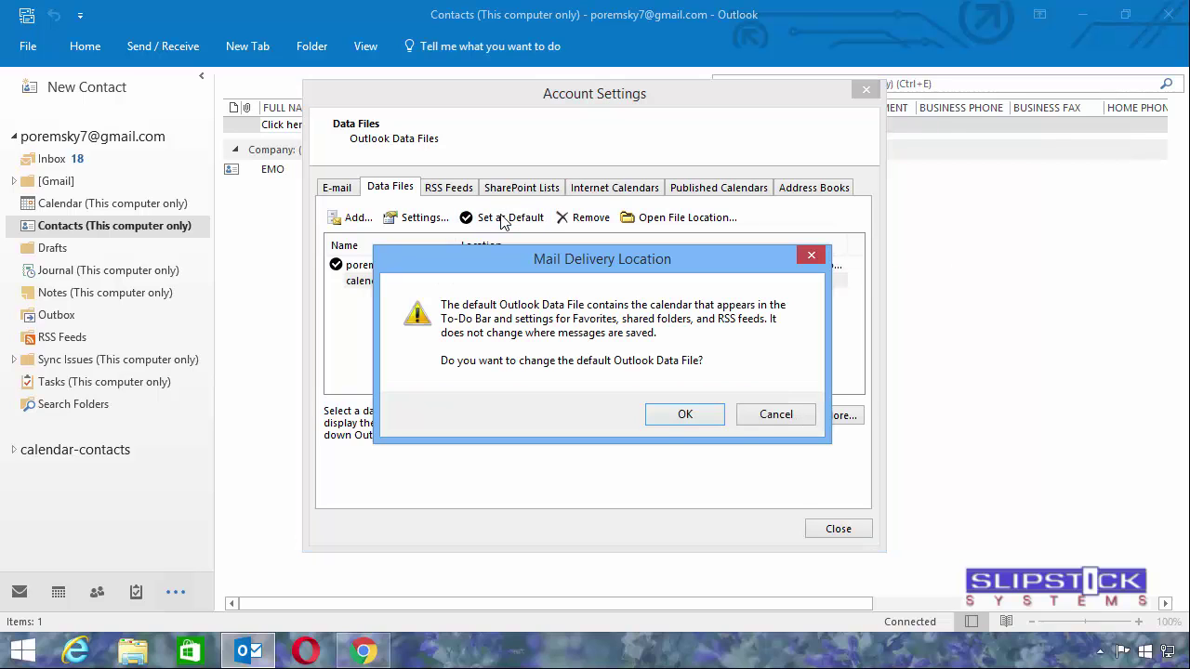
{"action": "left_click", "coordinate": [682, 414]}
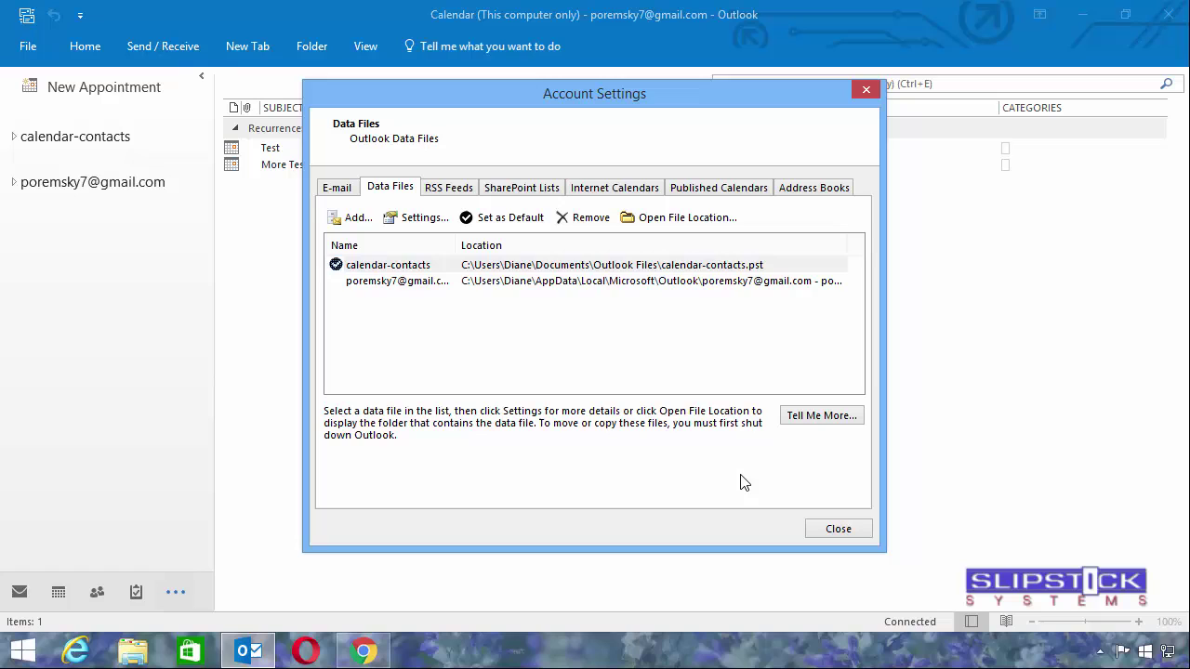
{"action": "left_click", "coordinate": [836, 528]}
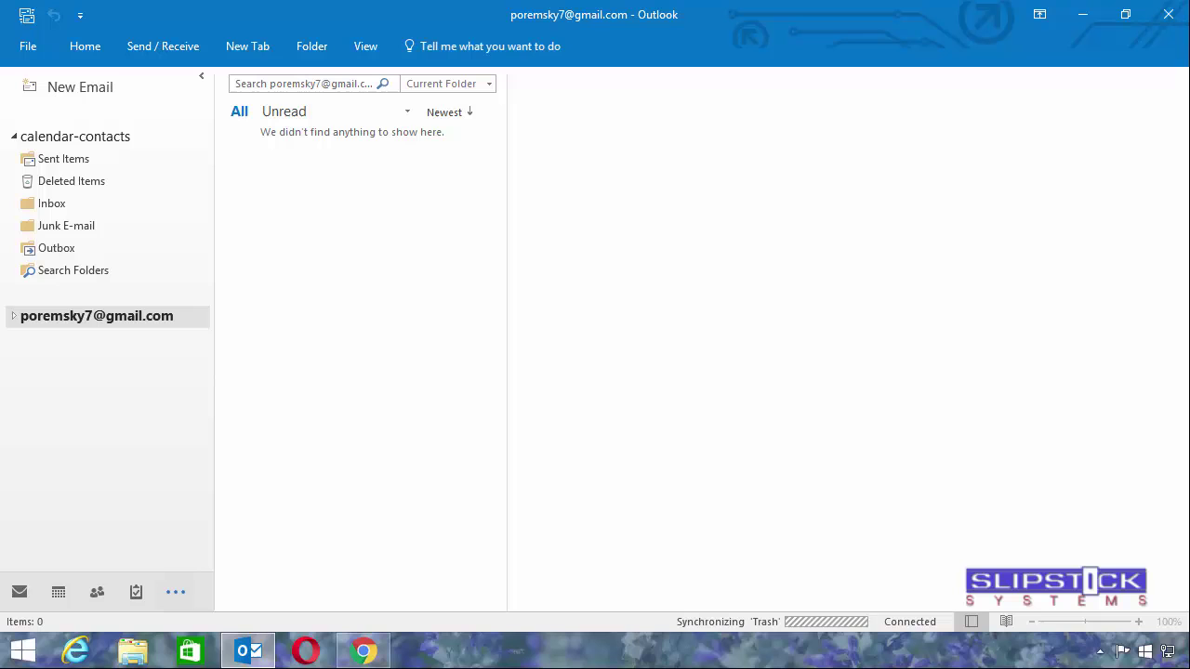
{"action": "left_click", "coordinate": [1168, 14]}
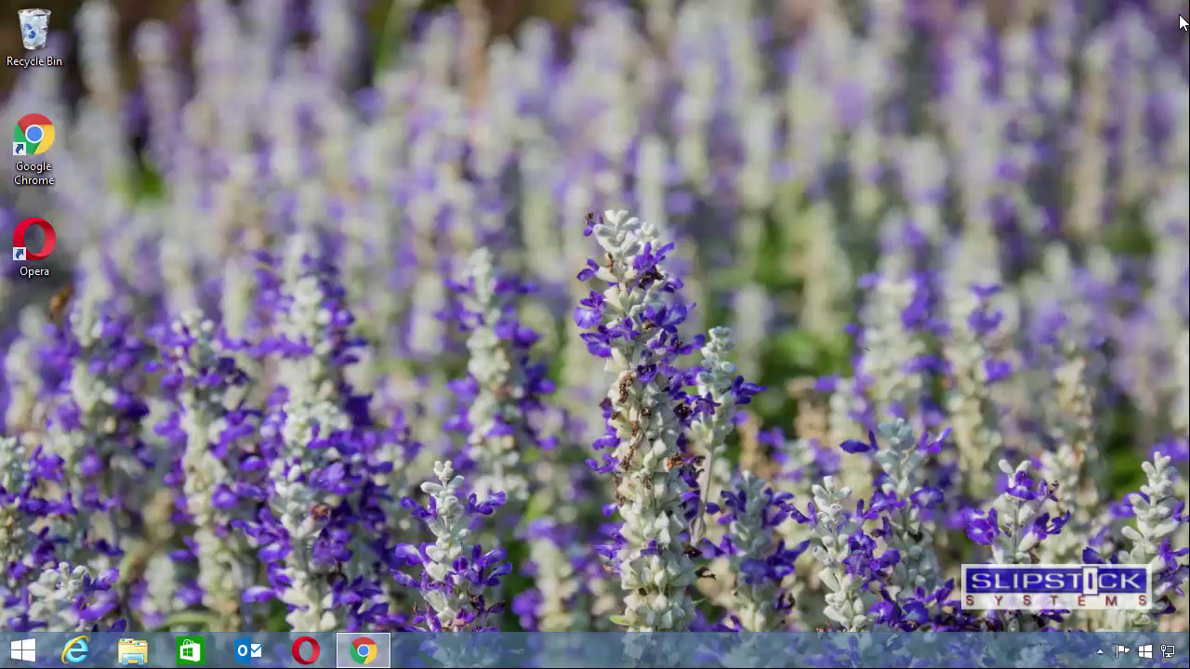
Step: Relaunch Outlook and move the Test and More Test appointments into the calendar-contacts Calendar
{"action": "left_click", "coordinate": [249, 651]}
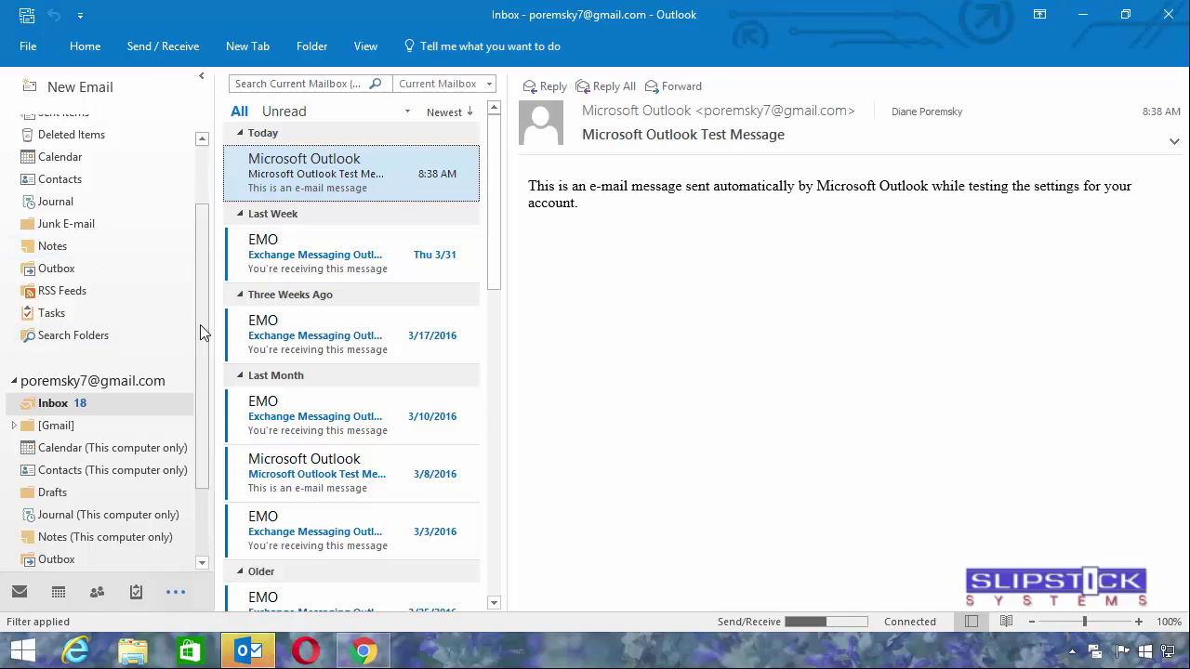
{"action": "scroll", "coordinate": [200, 324], "scroll_direction": "up", "scroll_amount": 2}
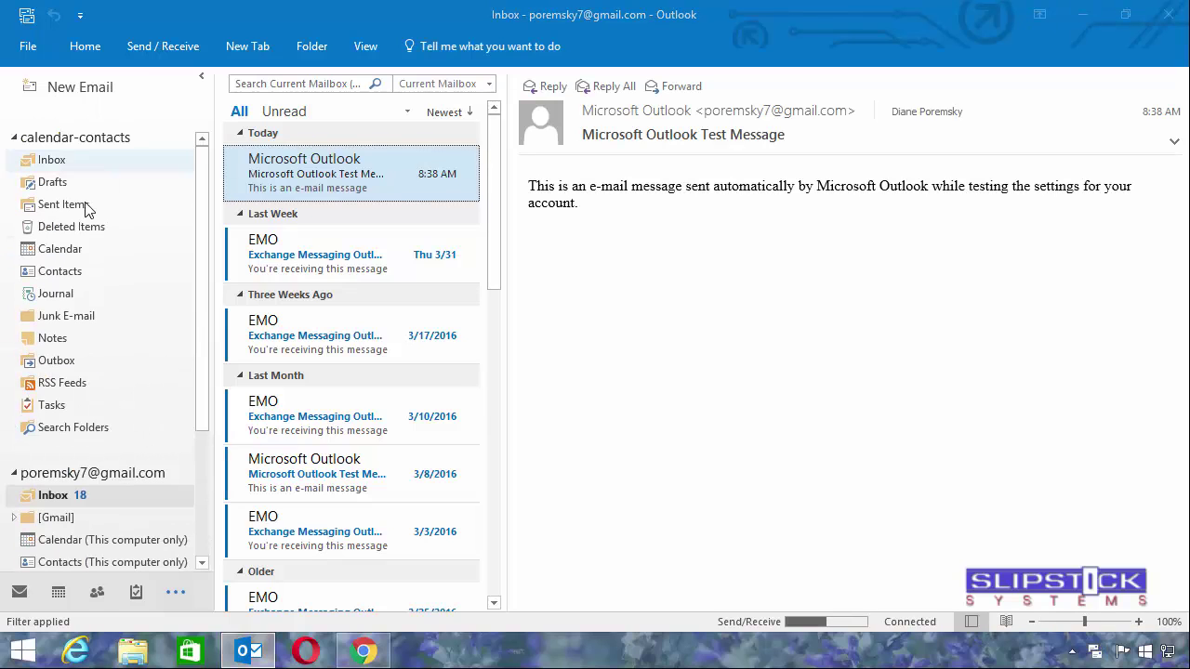
{"action": "left_click", "coordinate": [61, 540]}
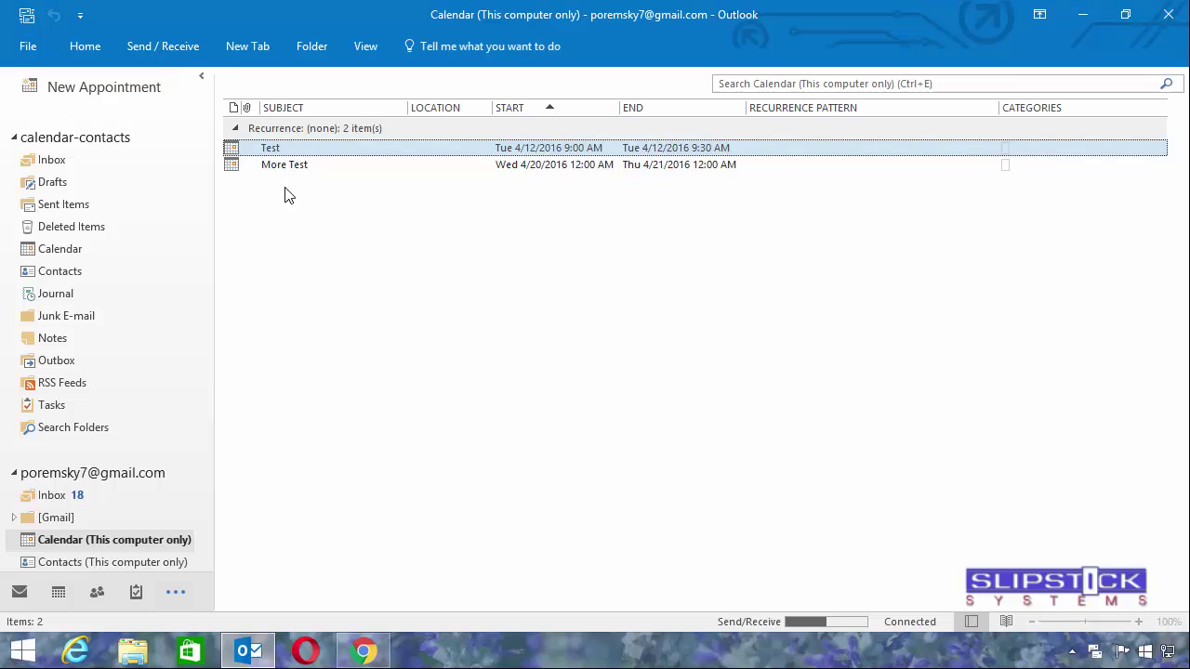
{"action": "left_click", "coordinate": [282, 166], "text": "shift"}
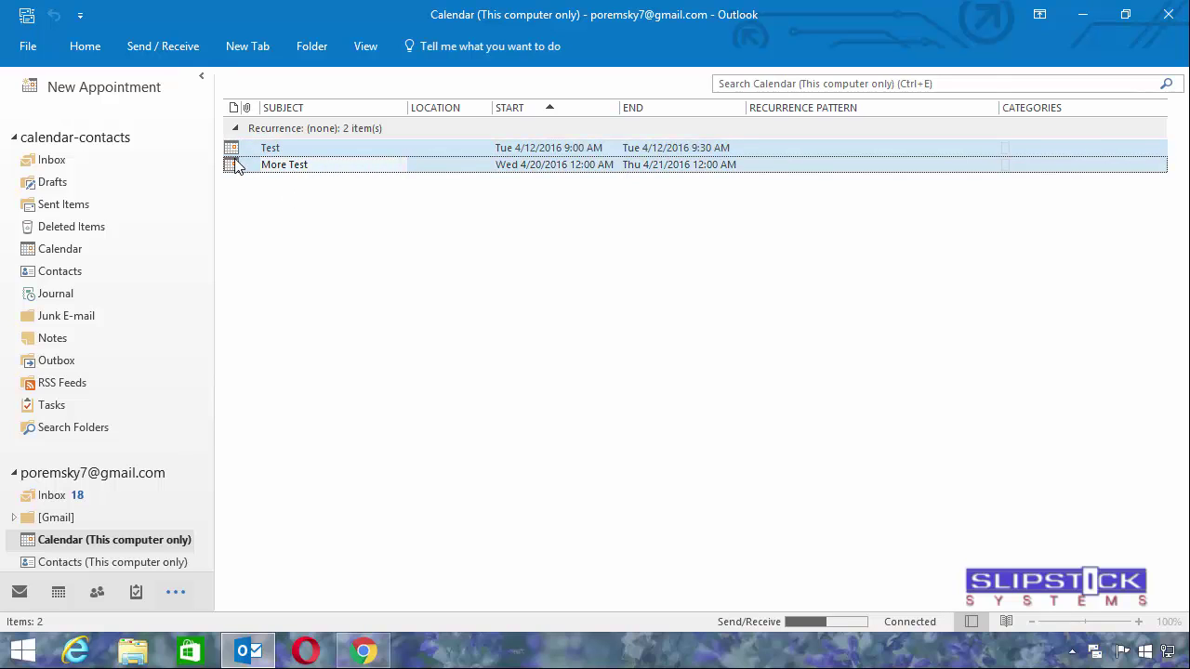
{"action": "left_click_drag", "start_coordinate": [233, 164], "coordinate": [80, 258]}
{"action": "left_click", "coordinate": [105, 563]}
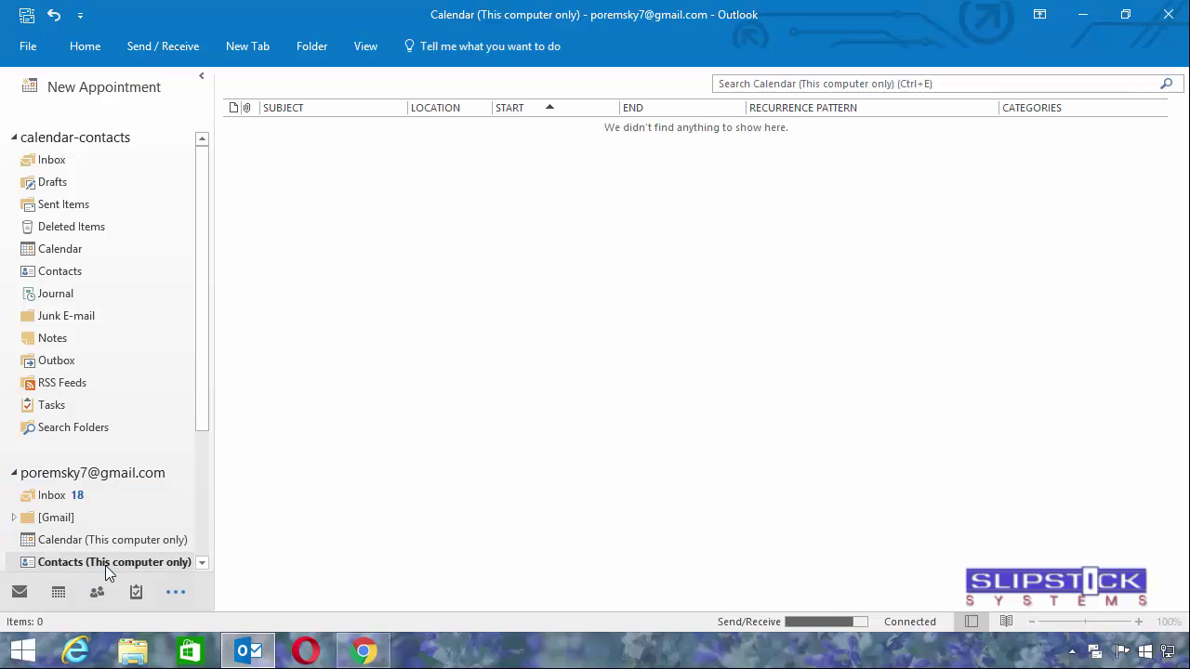
Step: Move the single contact into the calendar-contacts Contacts folder and verify it arrived
{"action": "left_click_drag", "start_coordinate": [243, 168], "coordinate": [118, 281]}
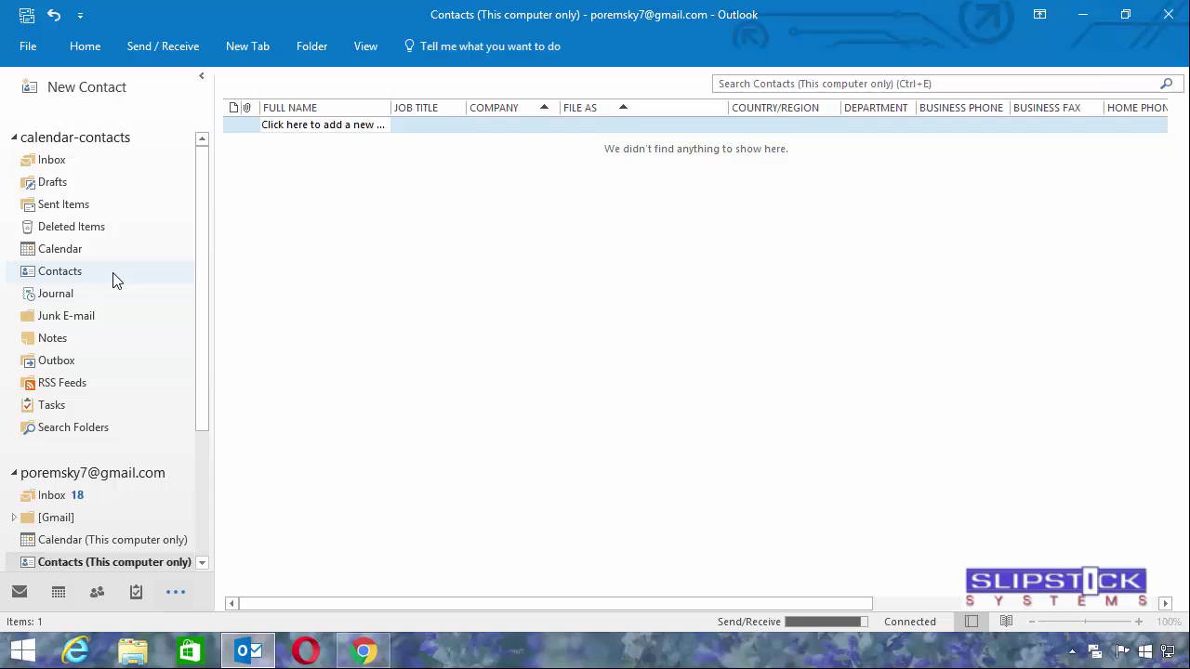
{"action": "scroll", "coordinate": [93, 144], "scroll_direction": "down", "scroll_amount": 2}
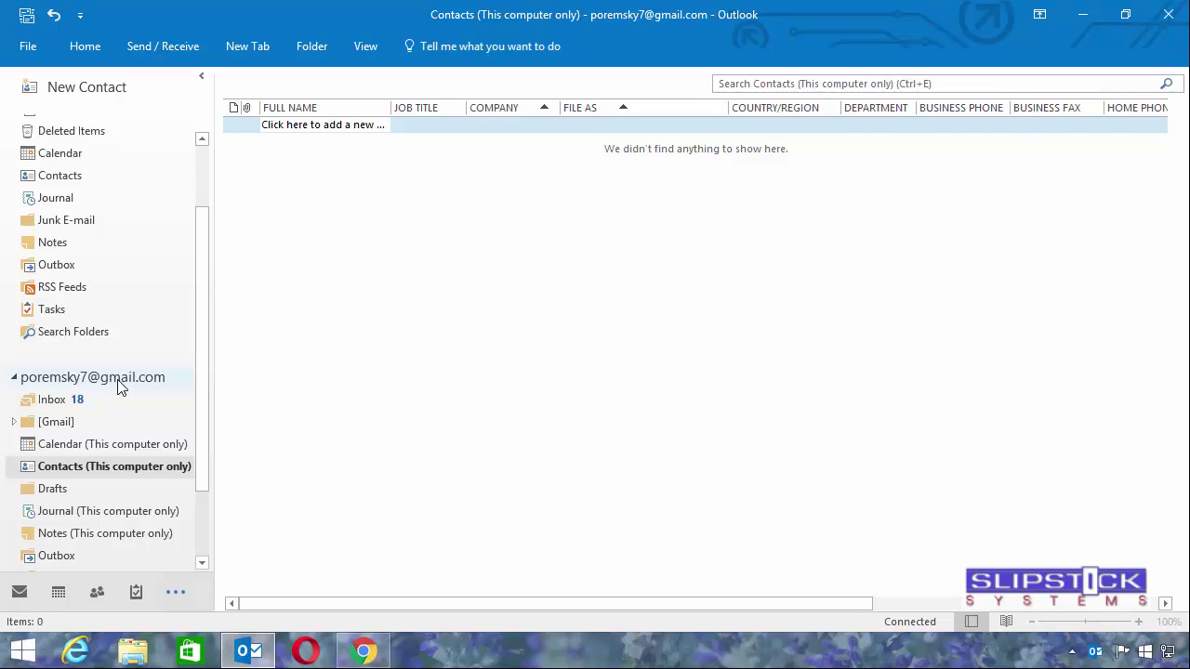
{"action": "left_click_drag", "start_coordinate": [199, 468], "coordinate": [204, 305]}
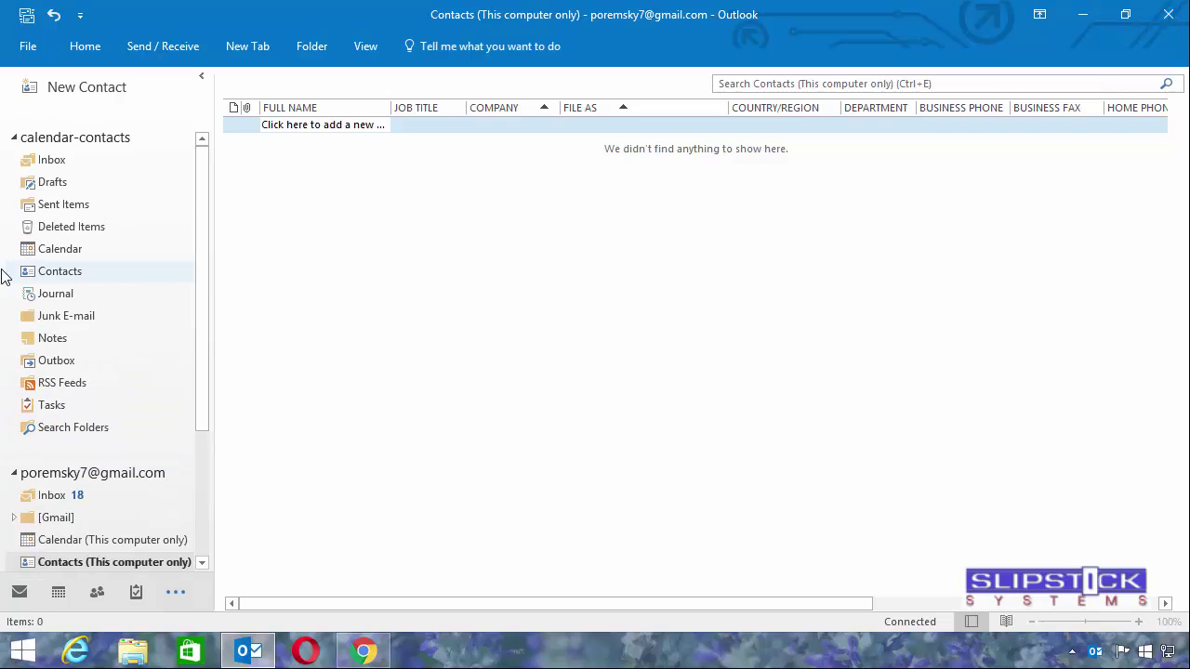
{"action": "left_click", "coordinate": [45, 273]}
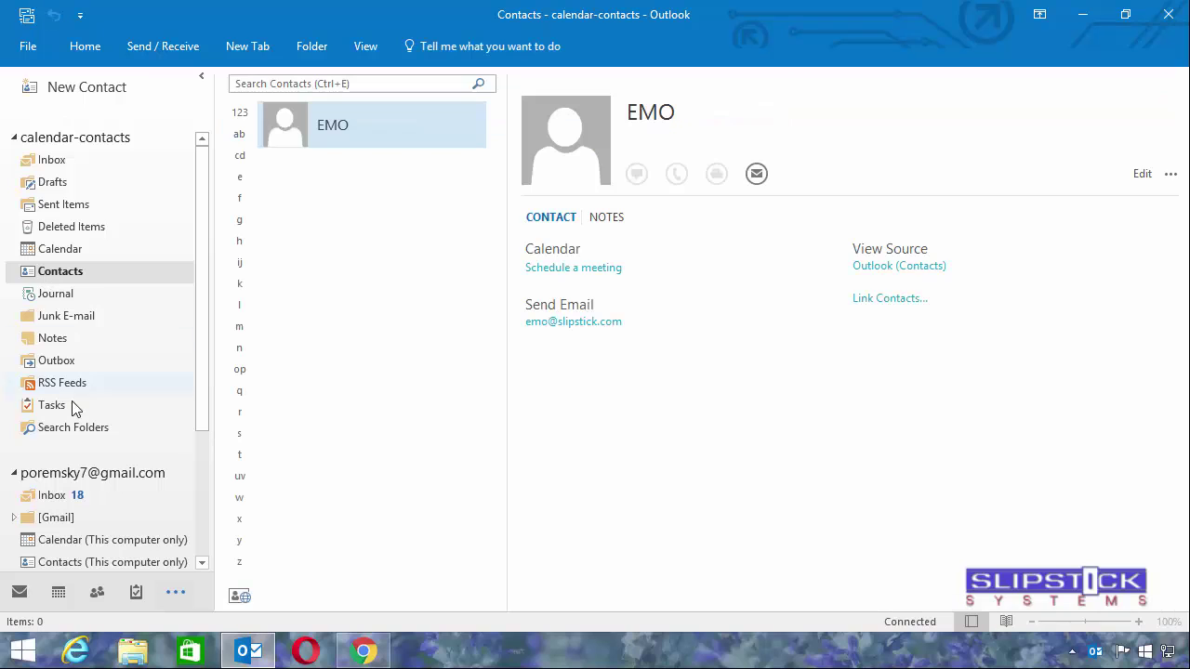
Step: Open the Gmail account's data file location in File Explorer, then return to Outlook
{"action": "left_click", "coordinate": [82, 474]}
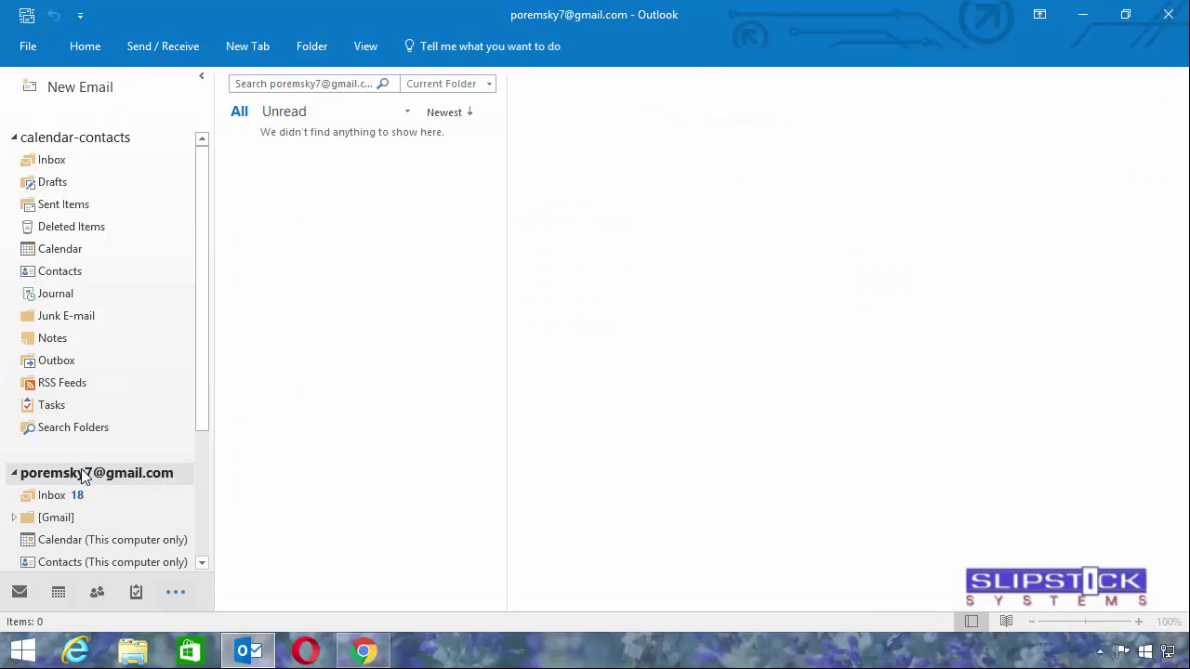
{"action": "right_click", "coordinate": [86, 474]}
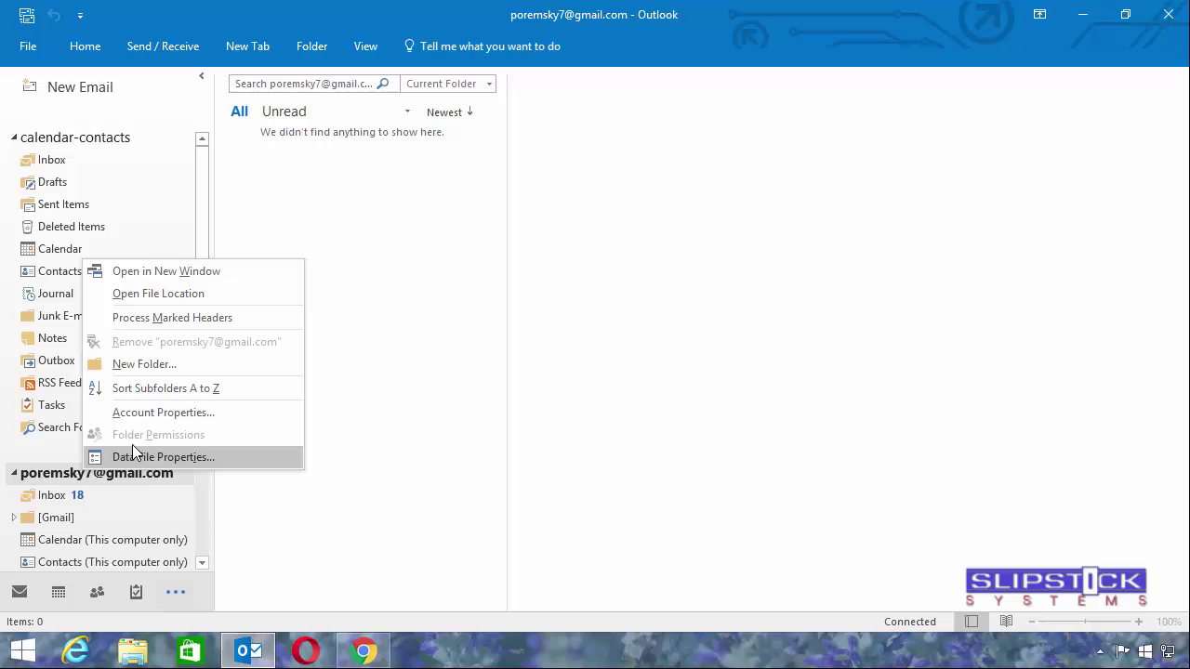
{"action": "left_click", "coordinate": [133, 301]}
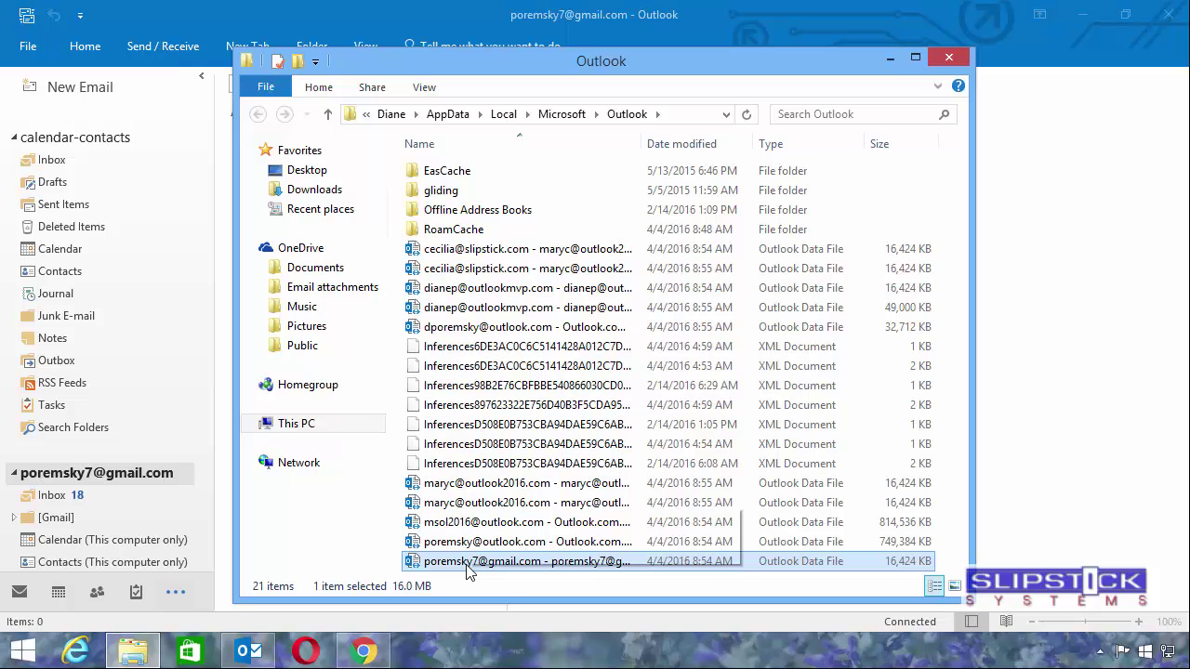
{"action": "left_click", "coordinate": [225, 641]}
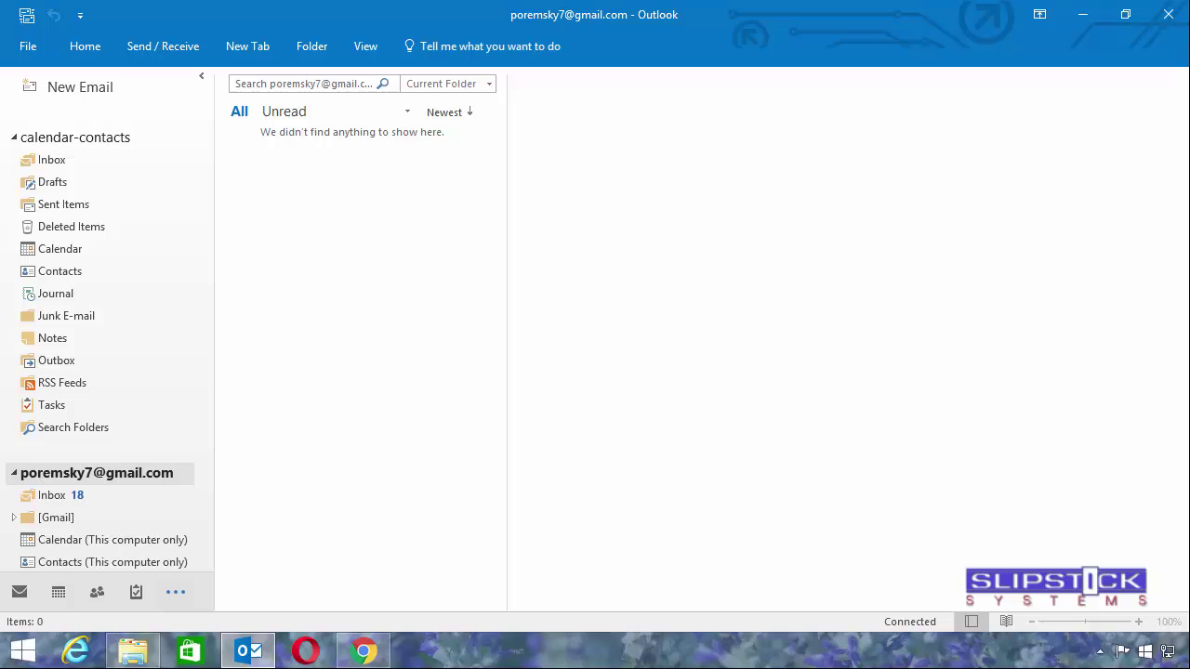
Step: Close Outlook and delete the Gmail account's OST file, retrying past the file-in-use warning
{"action": "left_click", "coordinate": [1169, 15]}
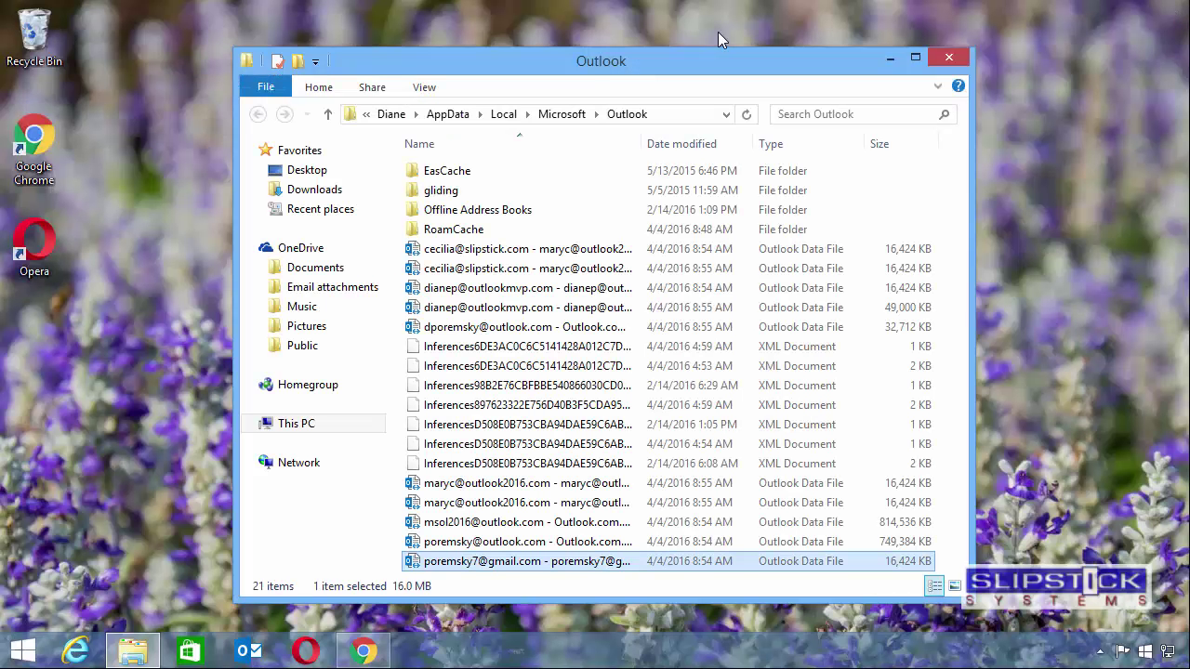
{"action": "right_click", "coordinate": [453, 565]}
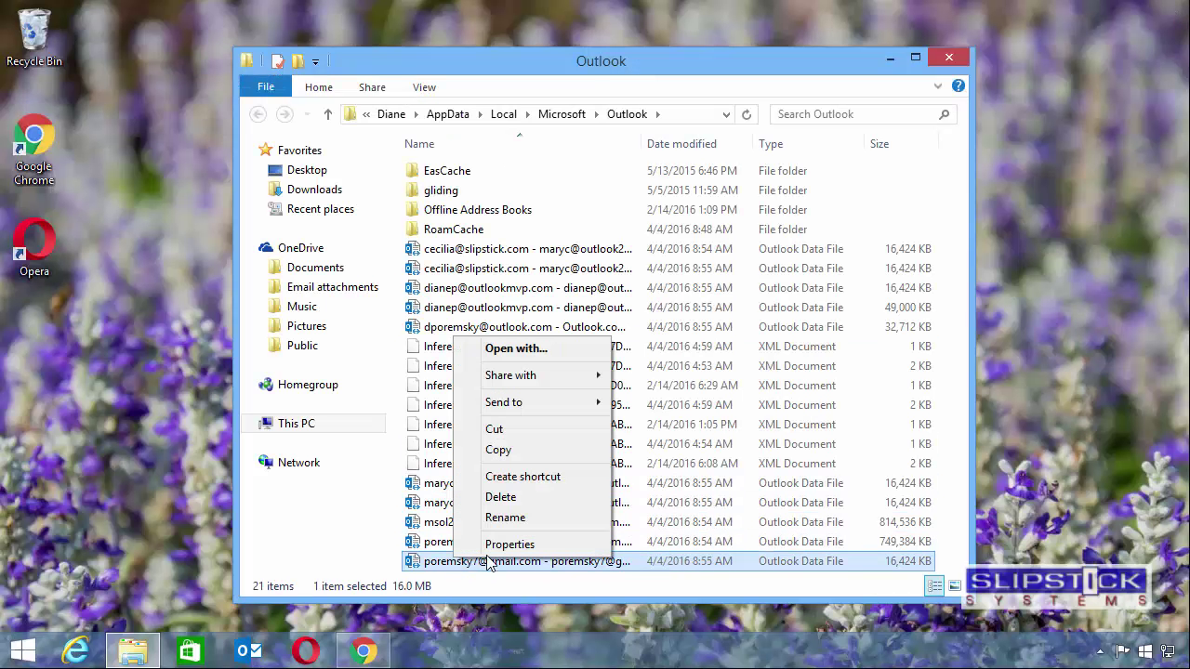
{"action": "left_click", "coordinate": [499, 496]}
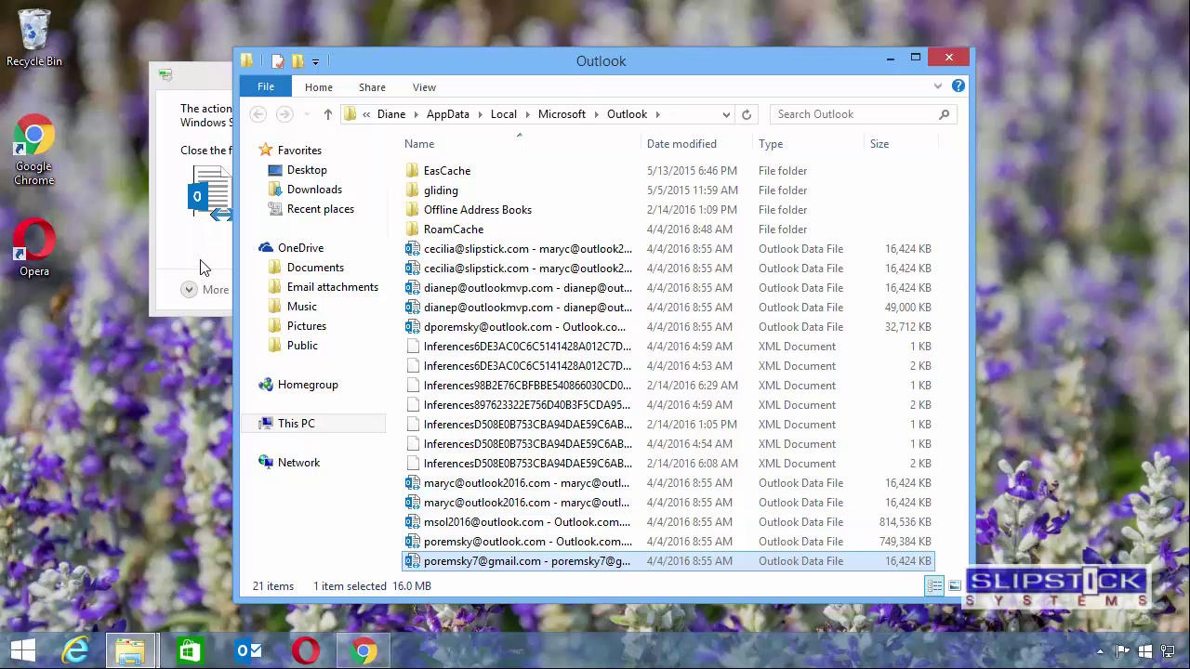
{"action": "left_click", "coordinate": [205, 270]}
{"action": "left_click", "coordinate": [421, 245]}
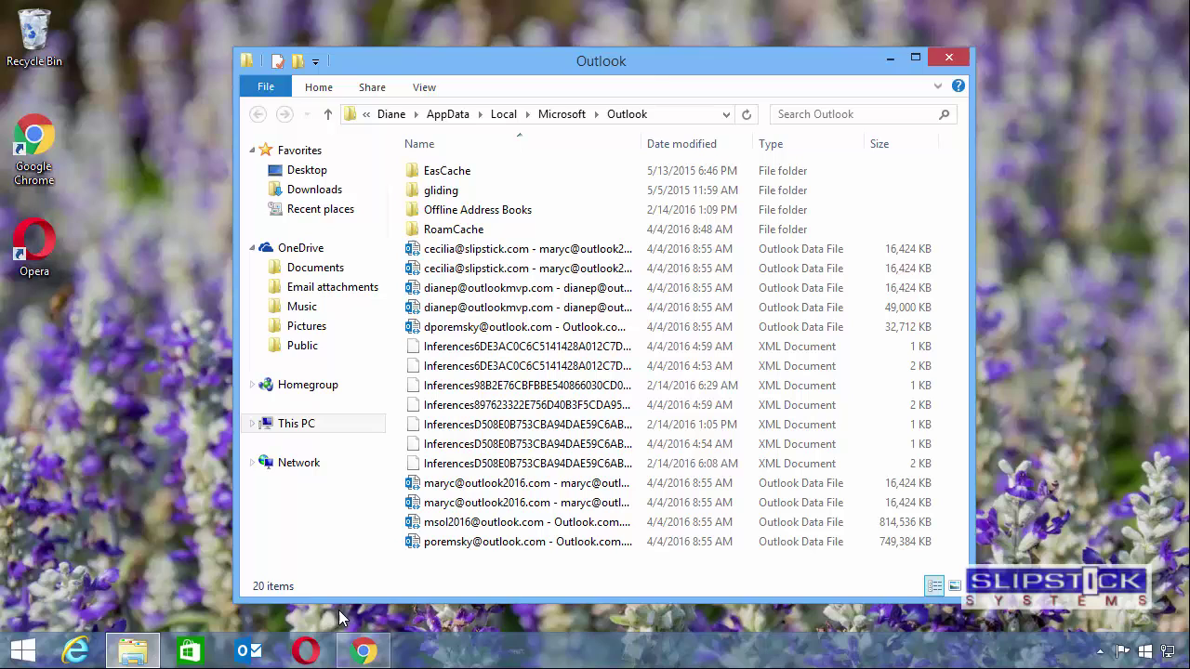
Step: Restart Outlook to rebuild the Gmail data file, select the Gmail account, and collapse calendar-contacts
{"action": "left_click", "coordinate": [247, 652]}
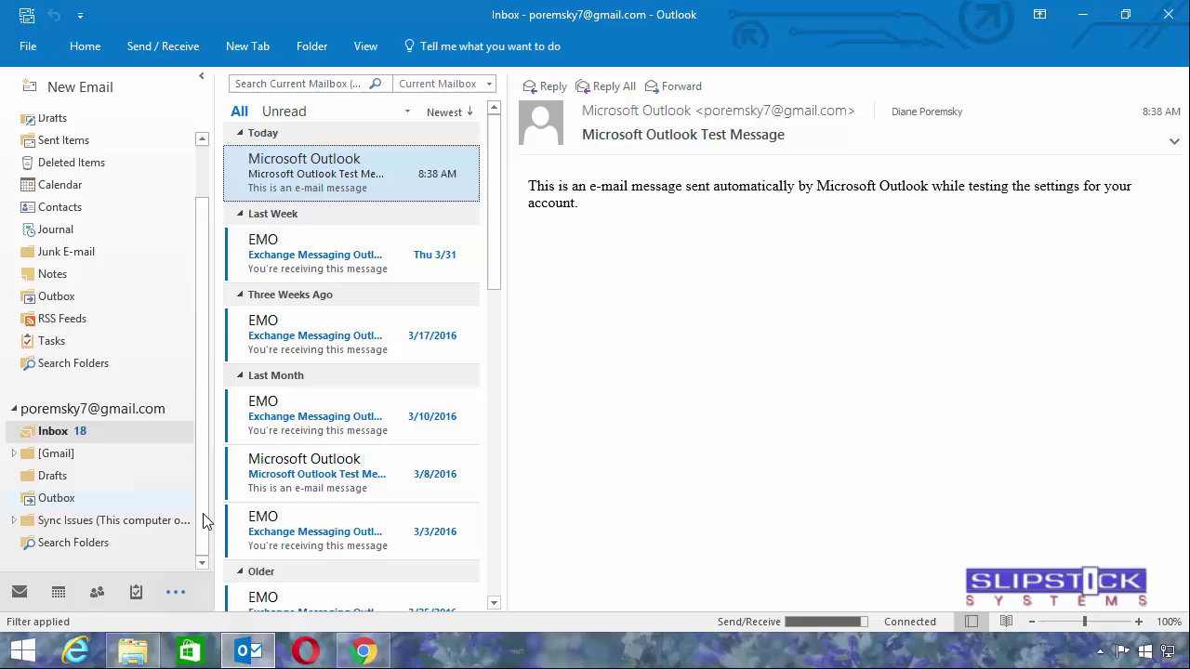
{"action": "left_click", "coordinate": [184, 594]}
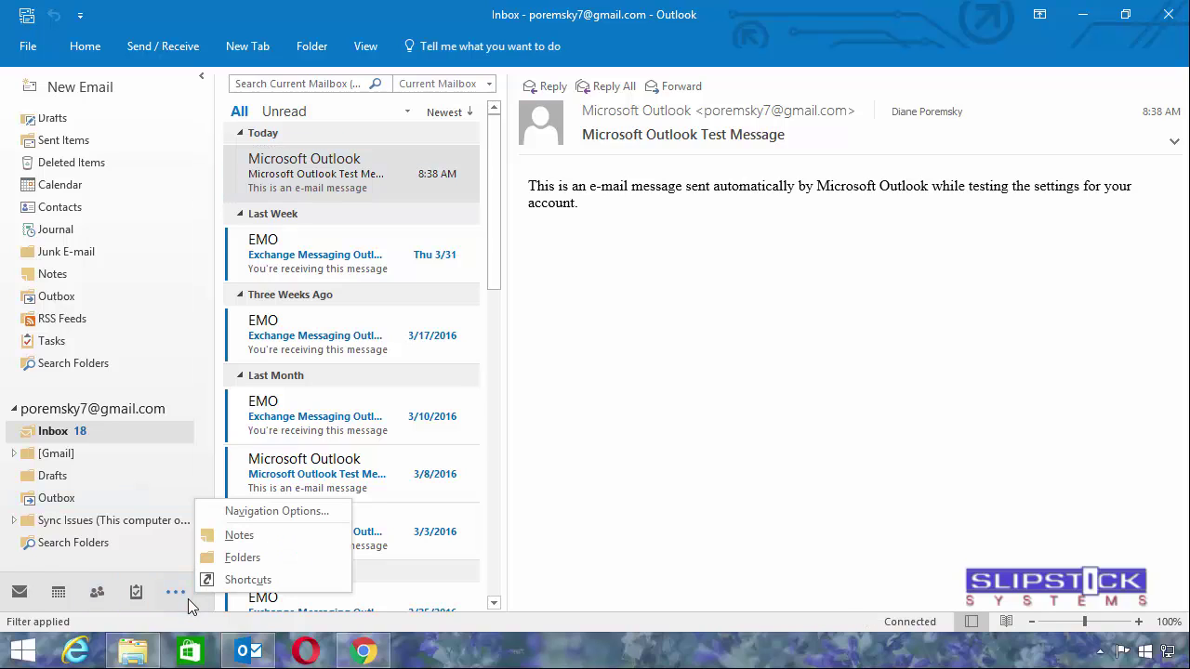
{"action": "left_click", "coordinate": [88, 415]}
{"action": "left_click", "coordinate": [86, 417]}
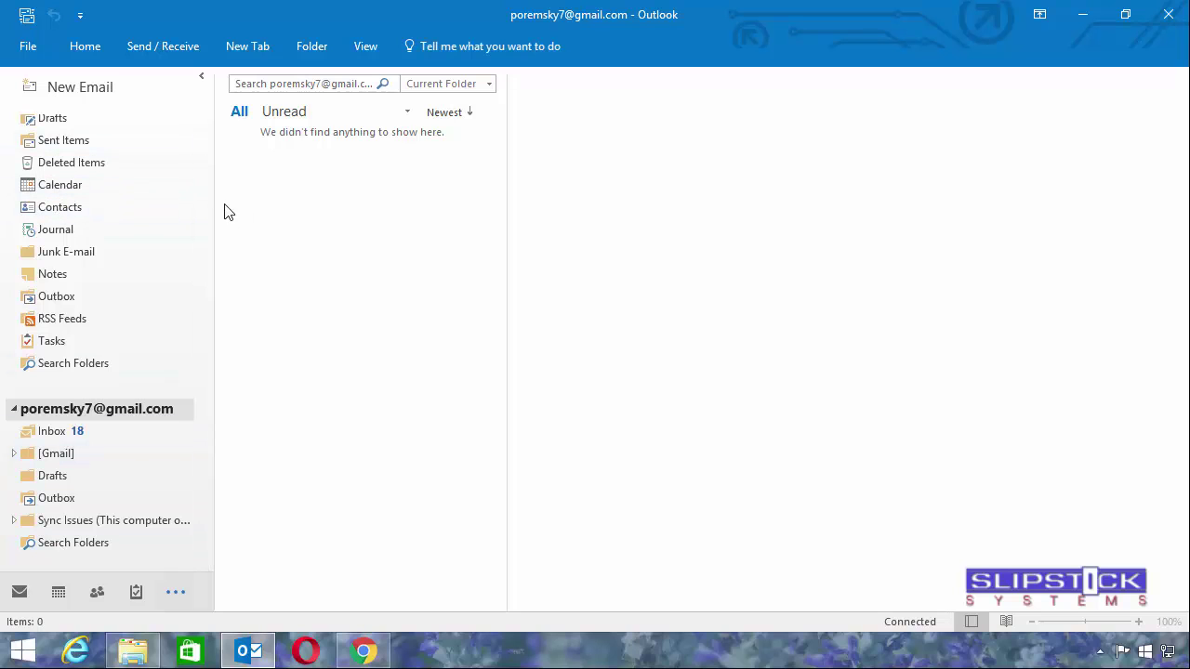
{"action": "scroll", "coordinate": [204, 165], "scroll_direction": "up", "scroll_amount": 2}
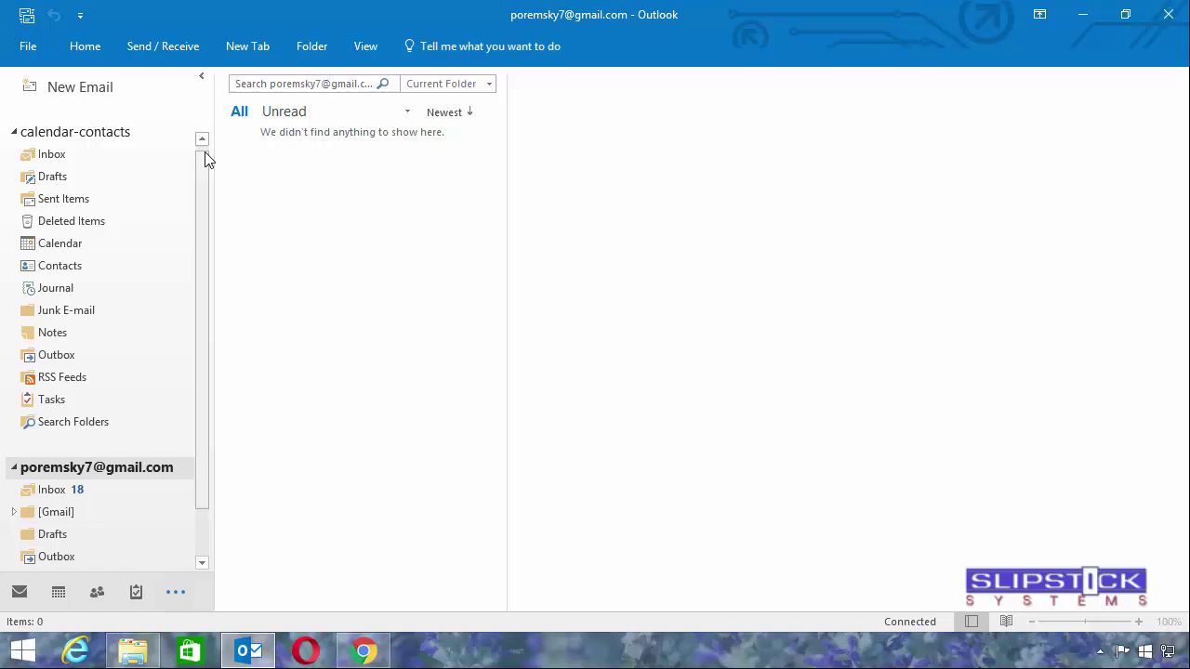
{"action": "left_click", "coordinate": [14, 131]}
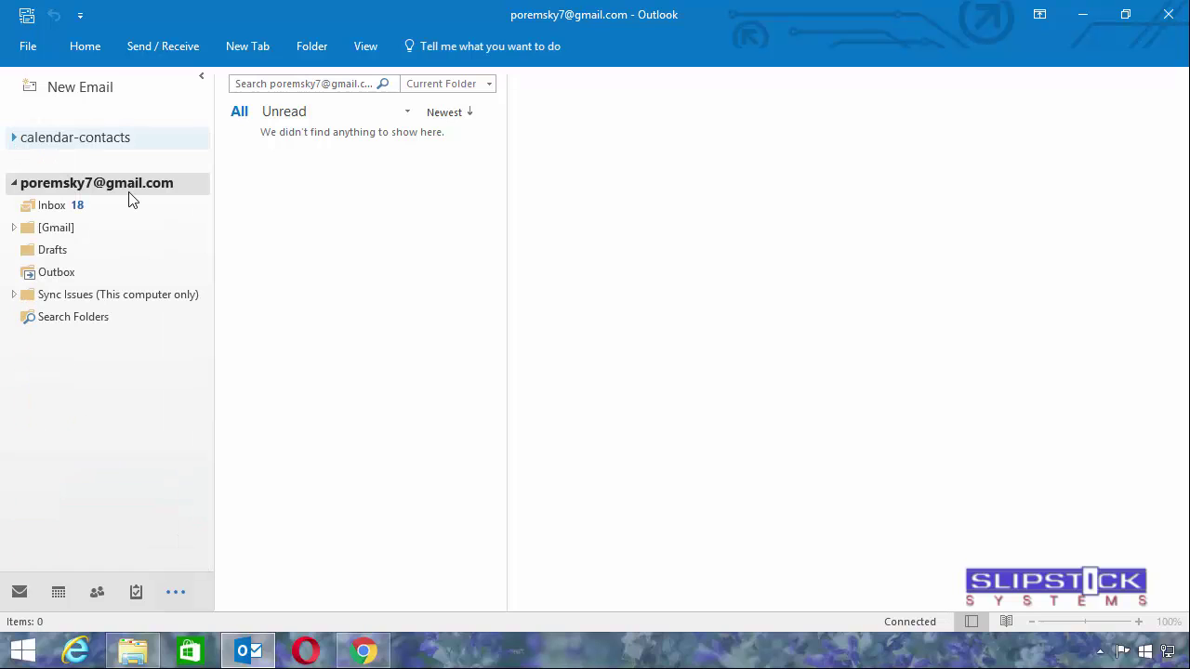